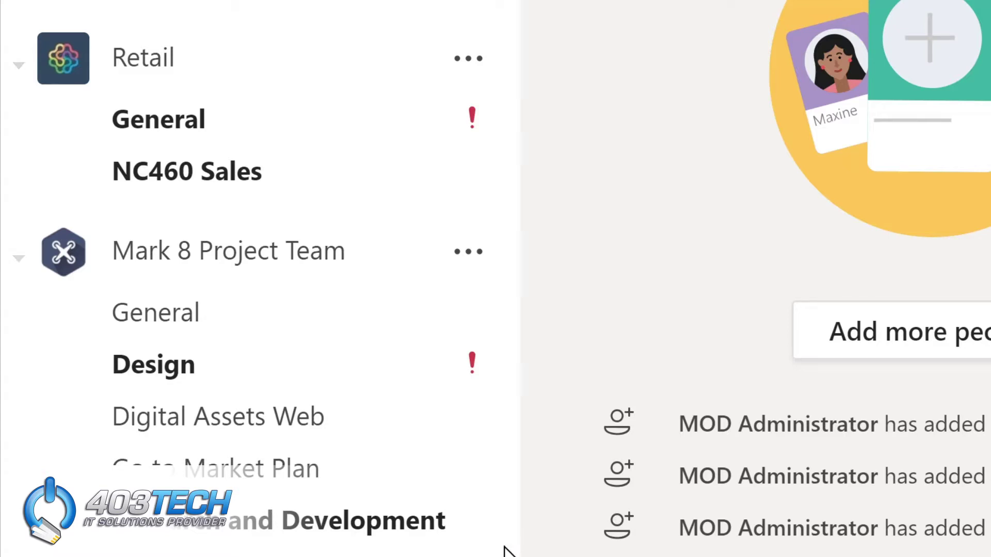
# Open the Monthly Reports channel of the Sales and Marketing team
pyautogui.scroll(-3, 506, 547)
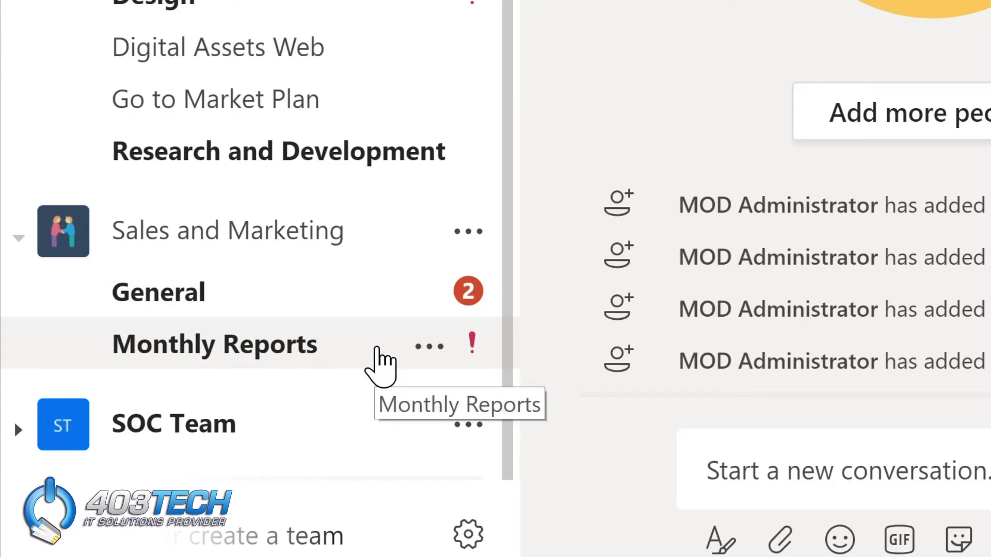
pyautogui.click(377, 347)
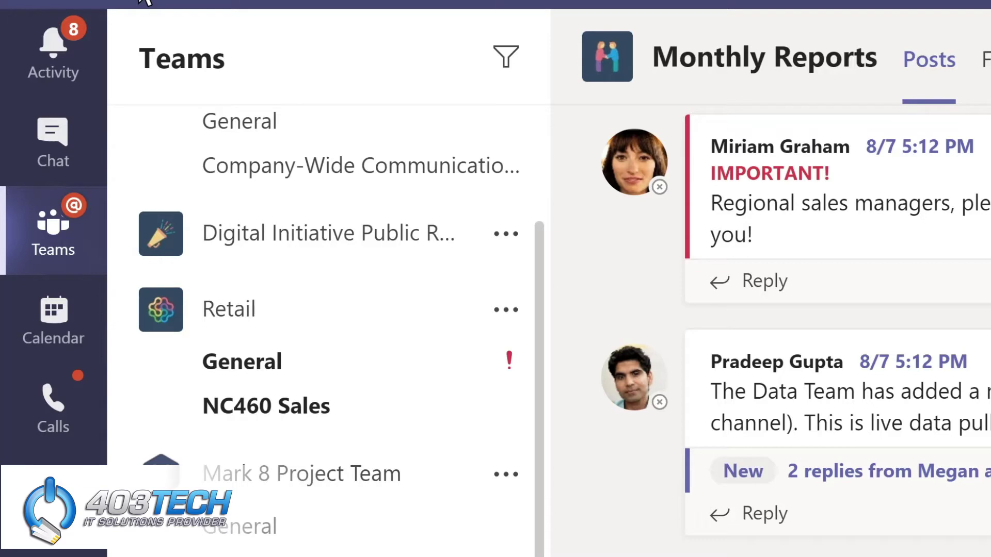
# Filter the activity feed by the word "marketing"
pyautogui.click(75, 73)
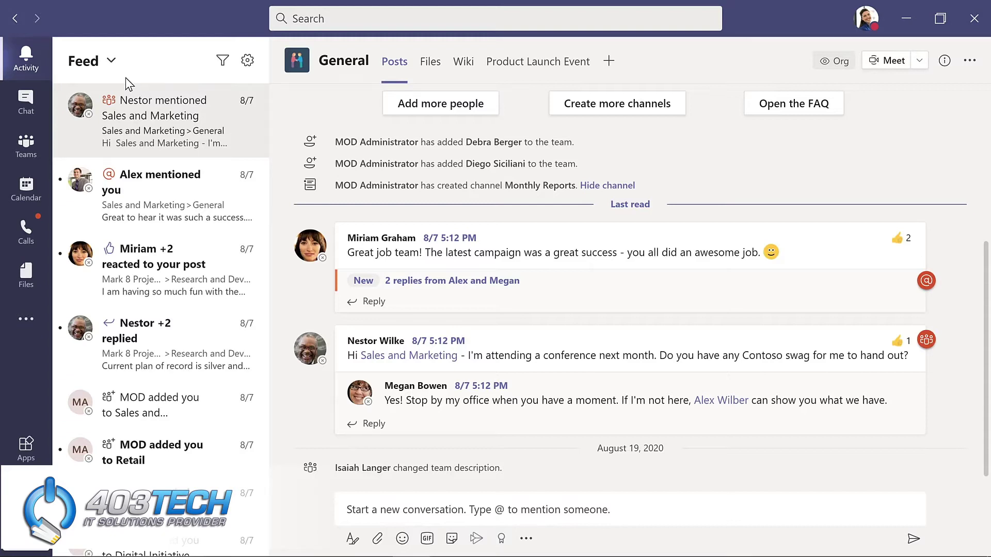
pyautogui.click(223, 62)
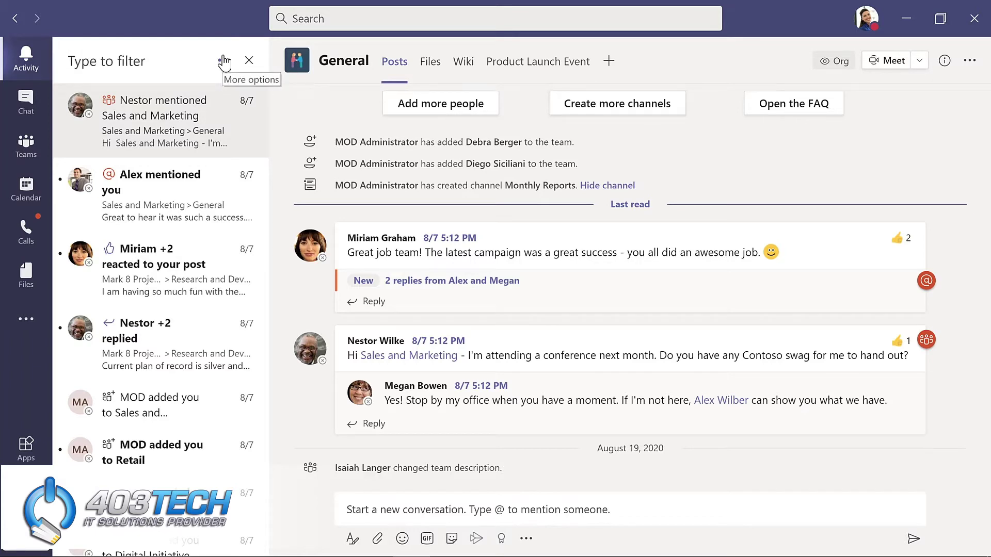
pyautogui.write('ma')
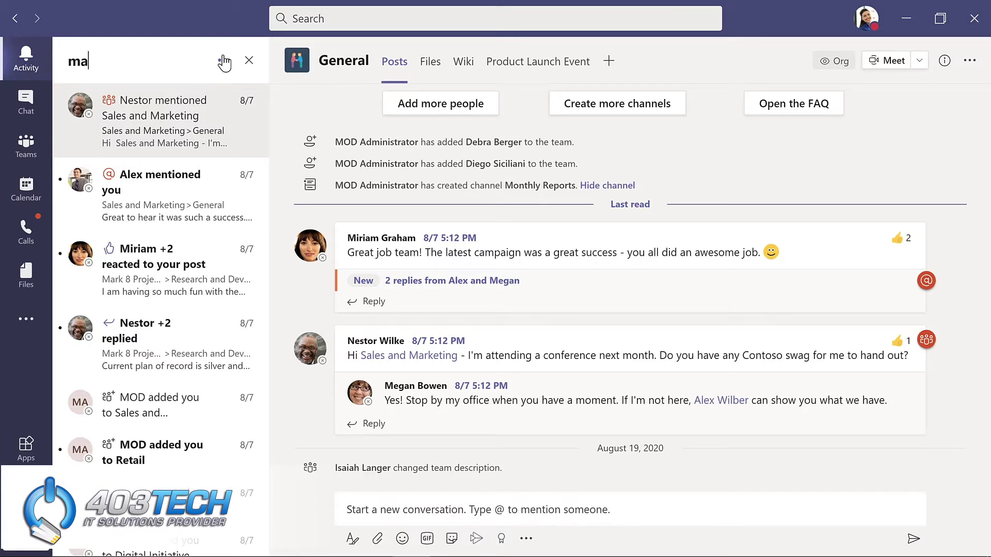
pyautogui.write('rketing')
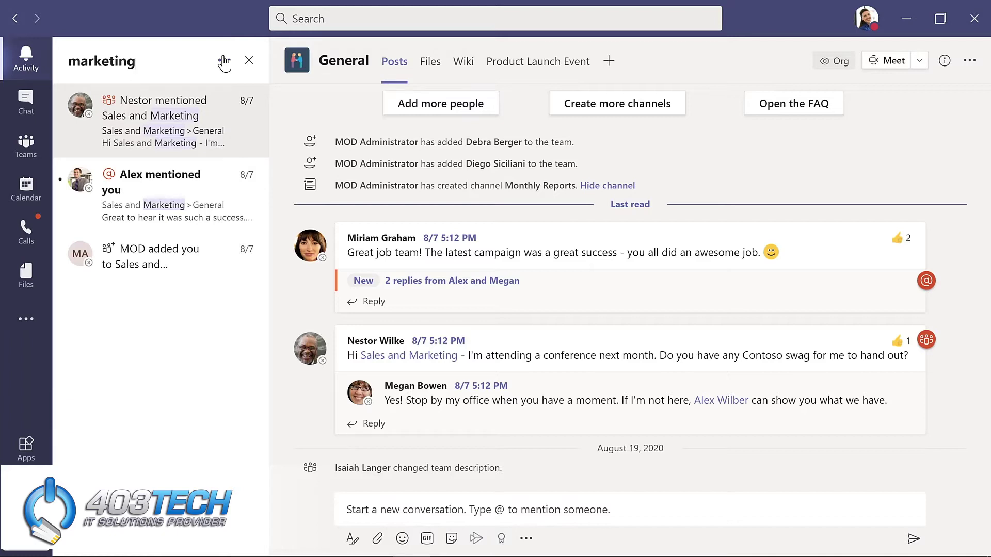
# Look through the Chat, Calendar, Calls, Files and Apps areas and view the account options
pyautogui.click(41, 109)
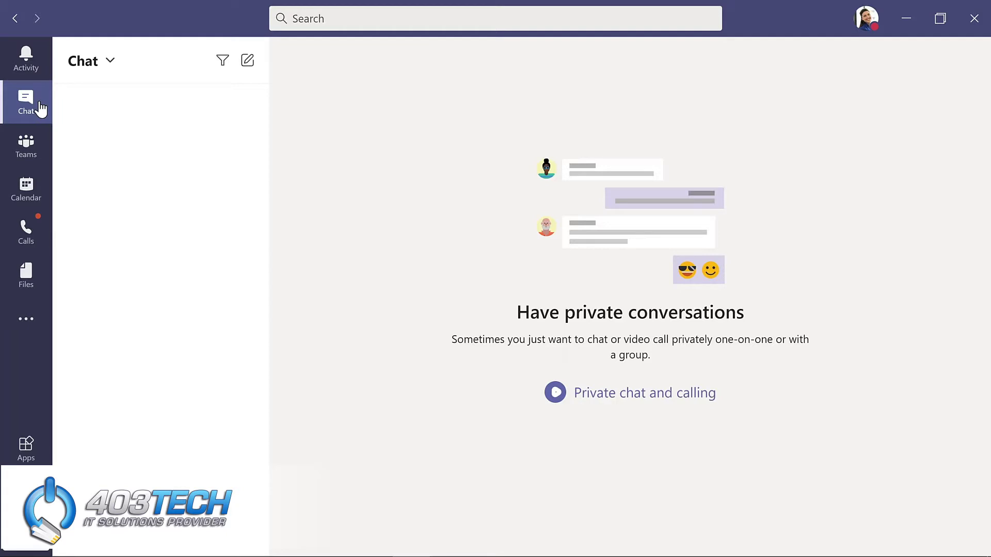
pyautogui.click(47, 191)
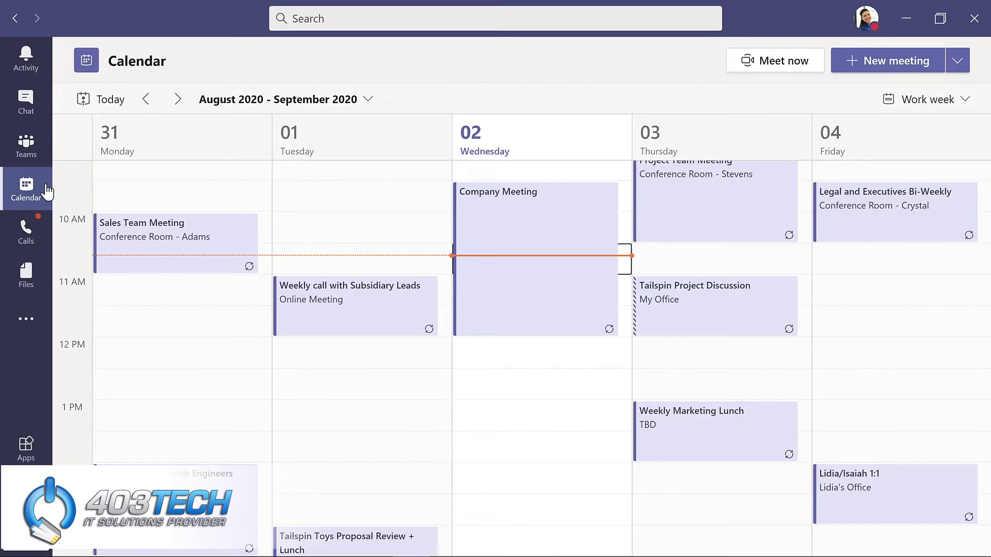
pyautogui.click(34, 238)
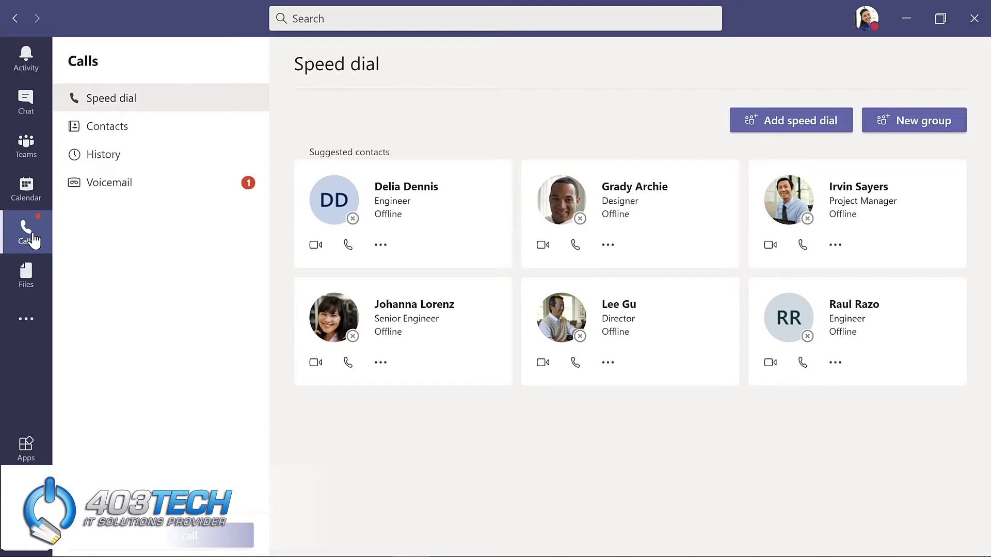
pyautogui.click(35, 278)
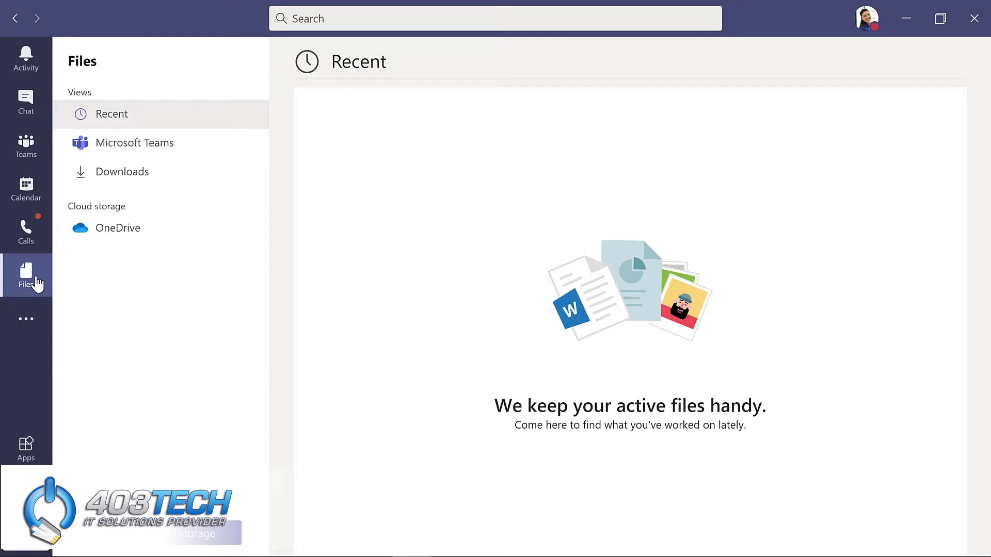
pyautogui.click(26, 448)
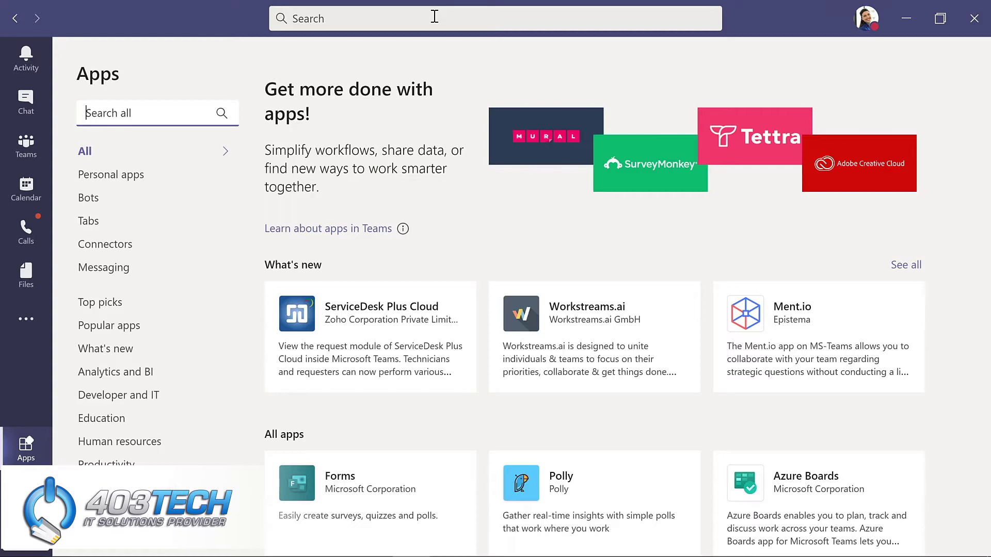
pyautogui.click(864, 26)
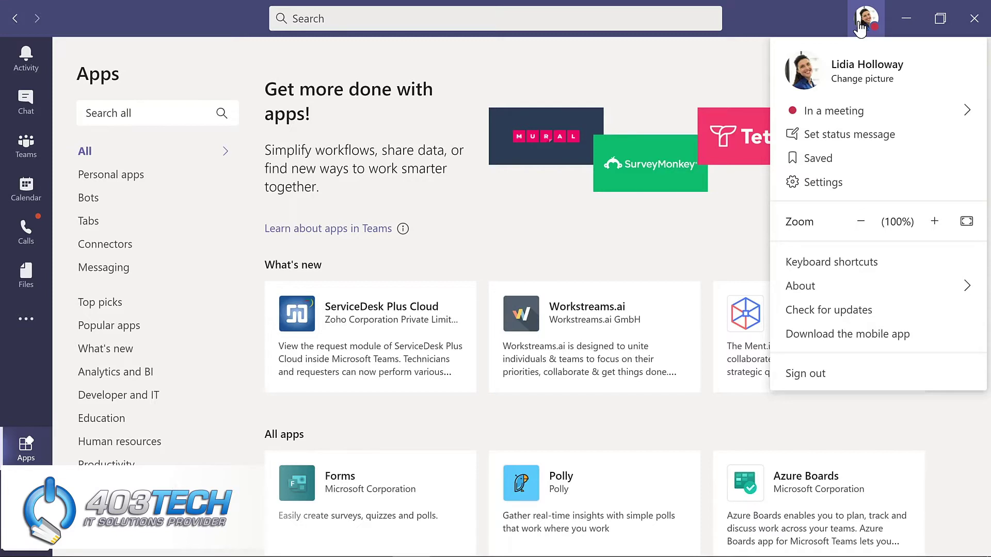
# Create a private team from scratch named "Evergreen Project Team"
pyautogui.click(26, 146)
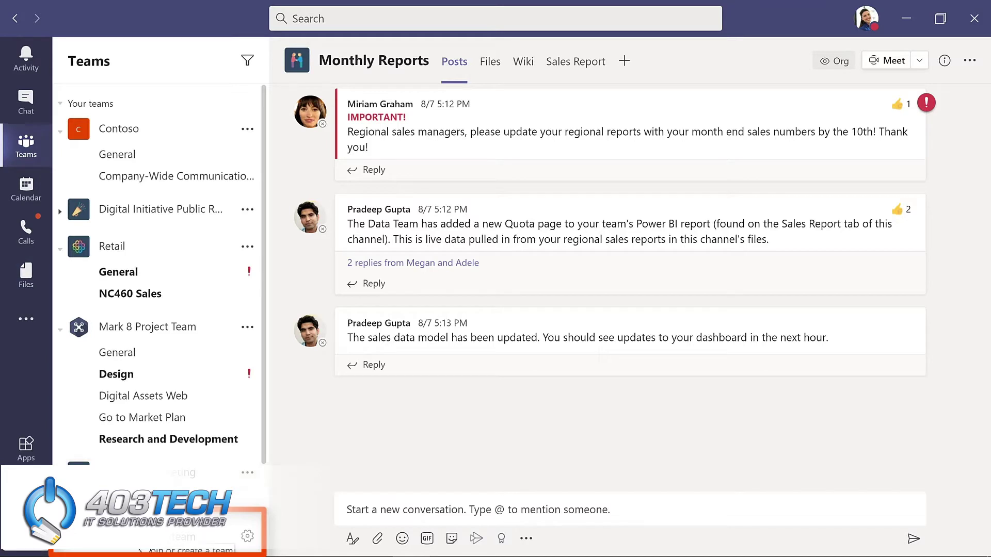
pyautogui.click(191, 550)
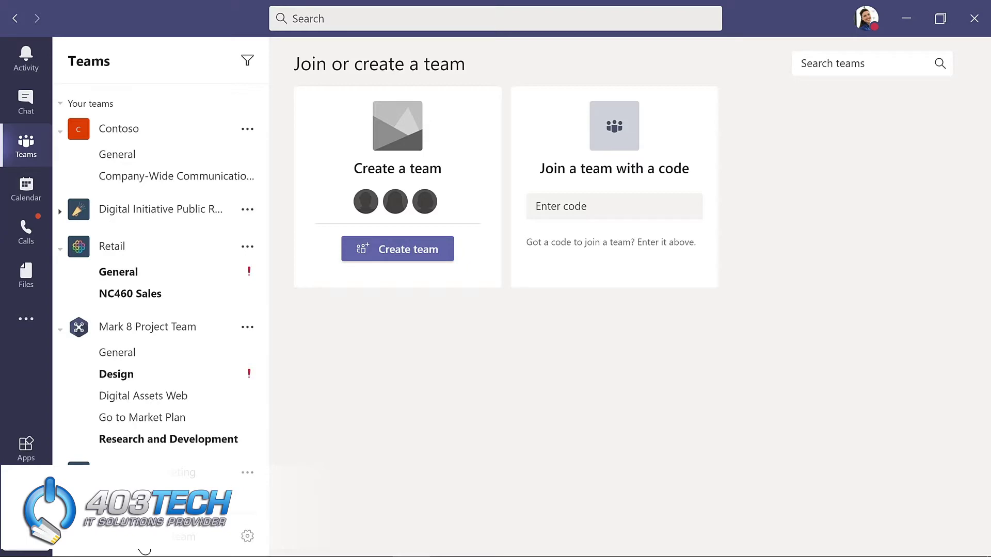
pyautogui.click(403, 249)
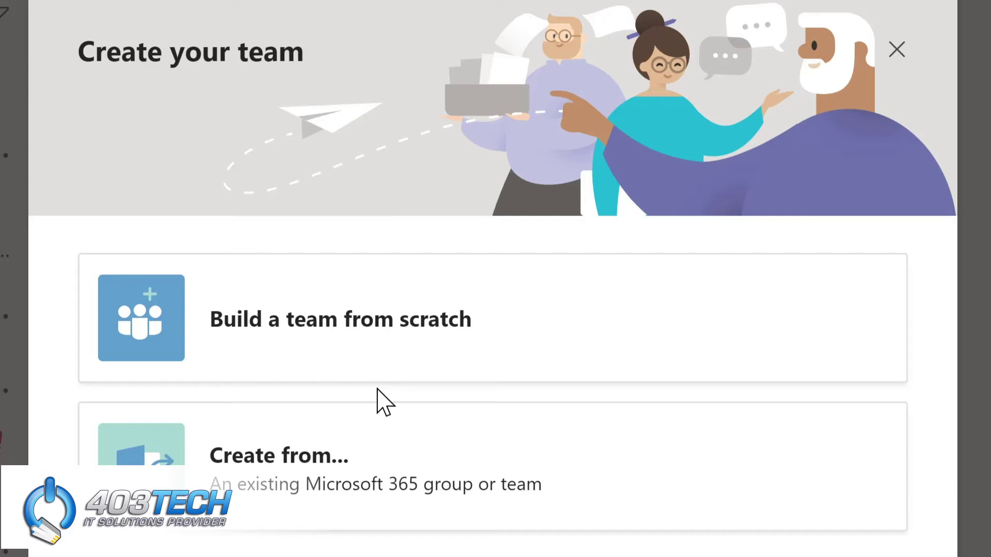
pyautogui.click(424, 325)
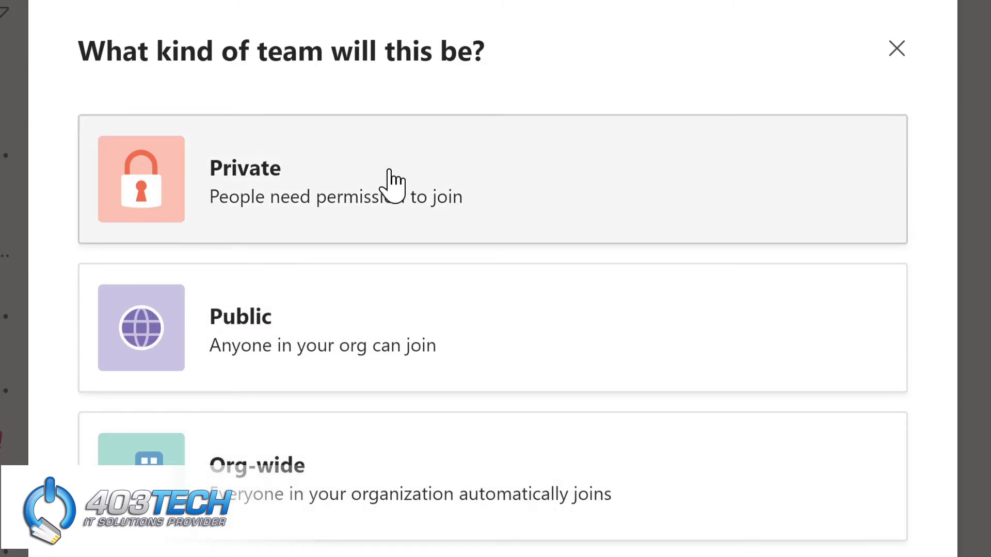
pyautogui.click(392, 183)
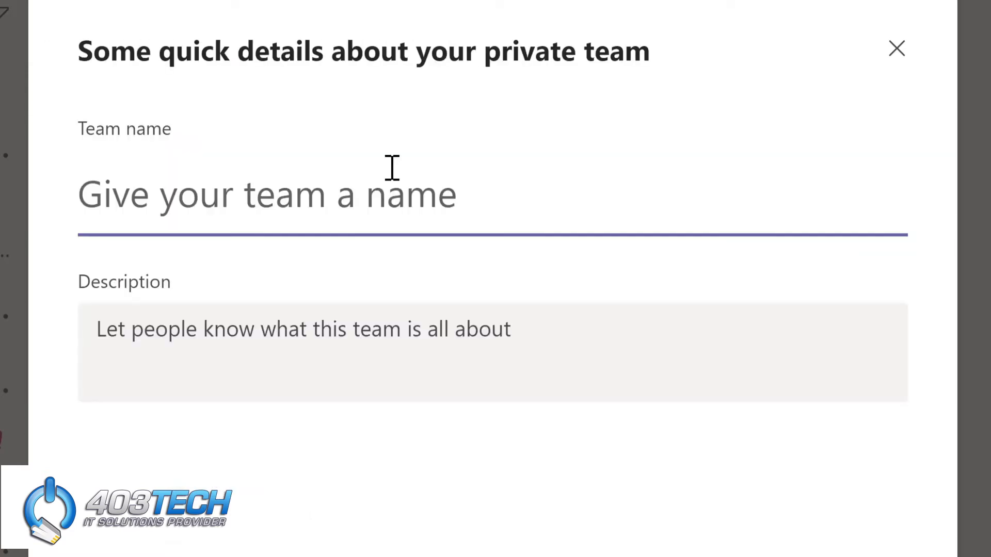
pyautogui.write('Evergre')
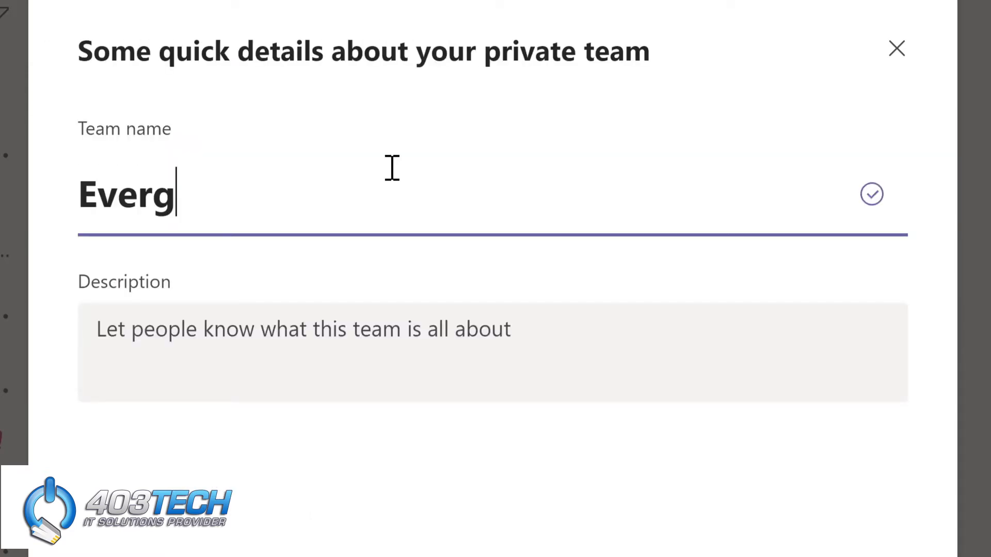
pyautogui.write('en')
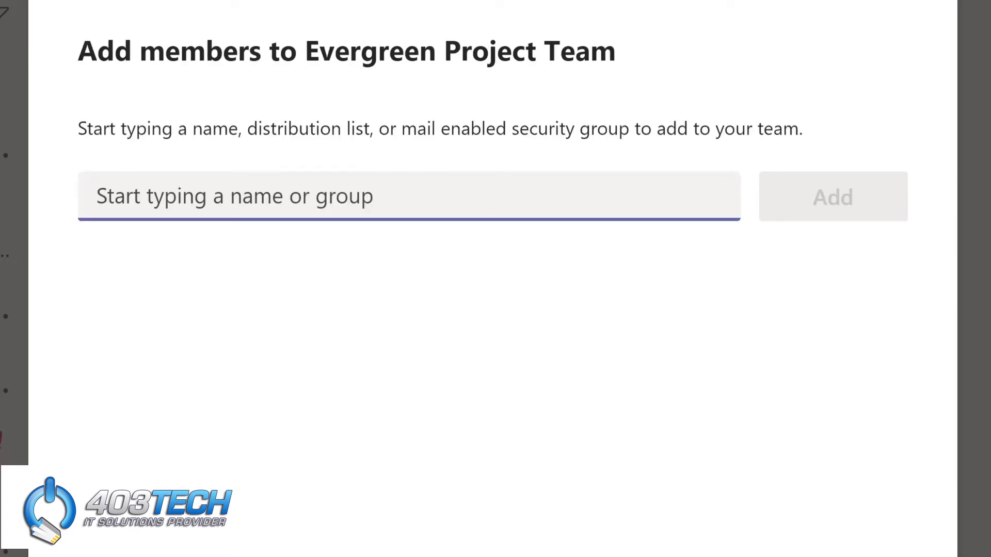
# Add the planner, project manager, IT admin and HR manager as members, and move the Evergreen Project Team directly above Sales and Marketing in the team list
pyautogui.write('Lynn')
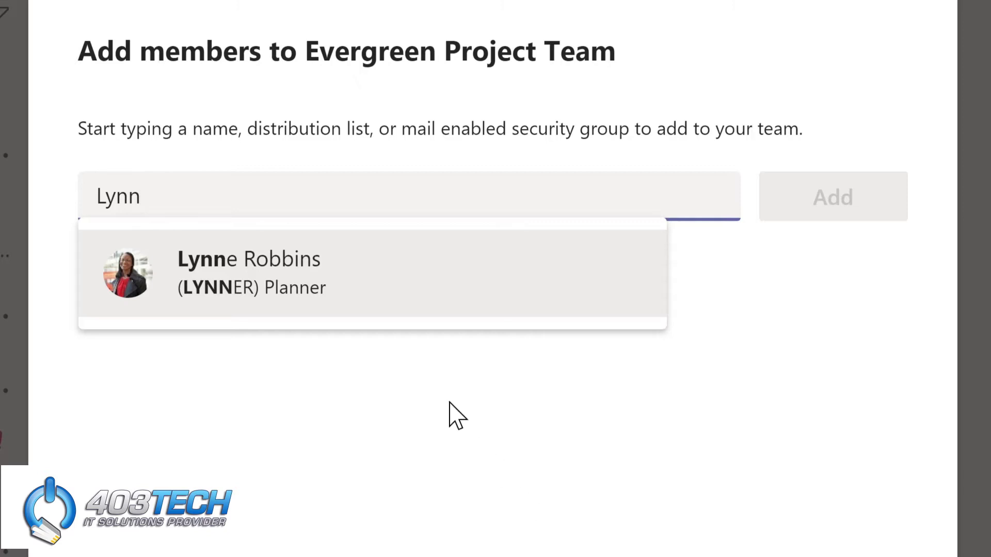
pyautogui.click(292, 284)
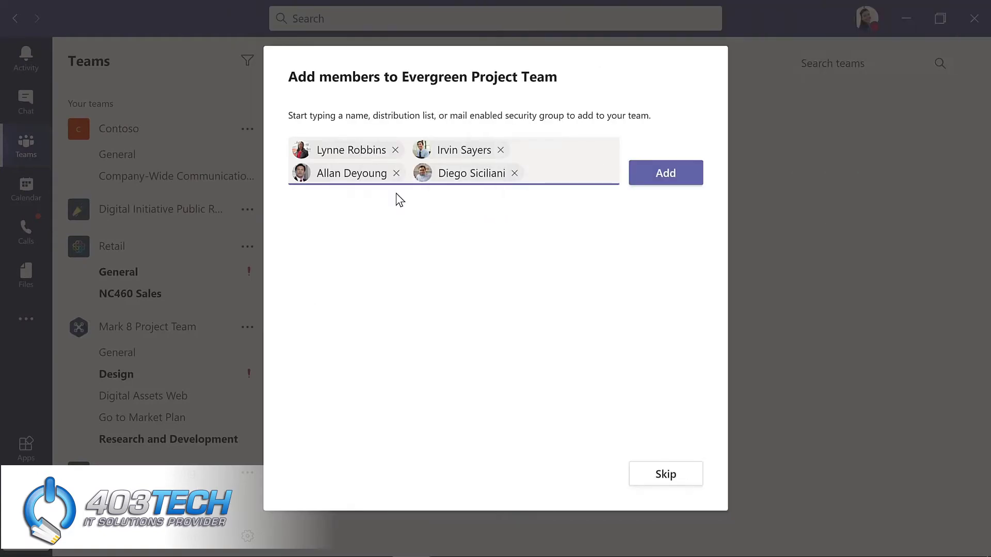
pyautogui.click(668, 182)
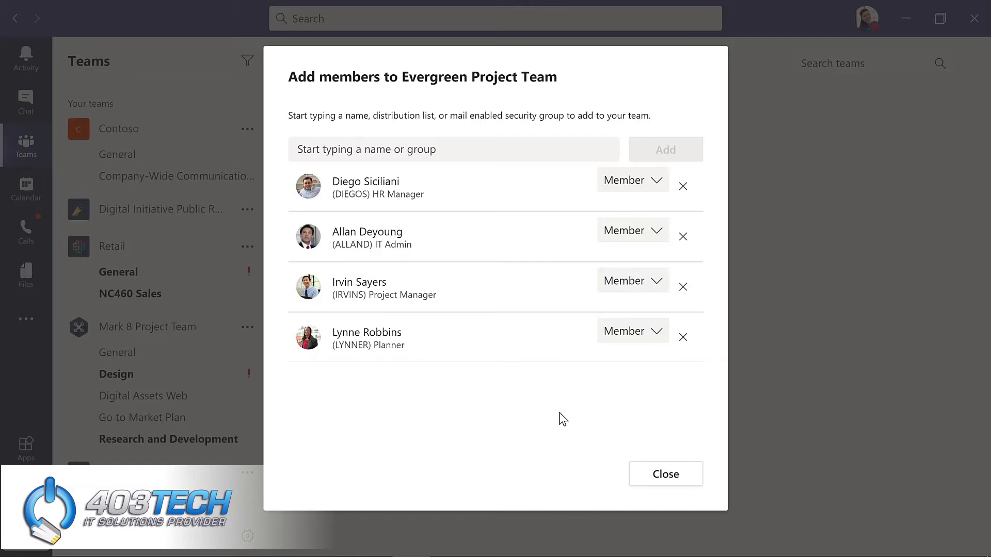
pyautogui.click(665, 475)
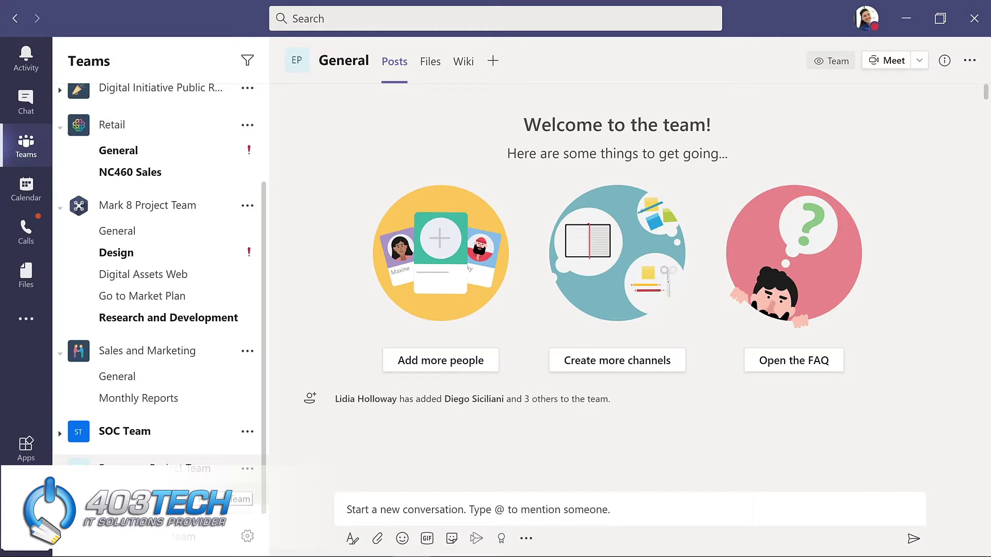
pyautogui.moveTo(158, 461); pyautogui.dragTo(156, 261)
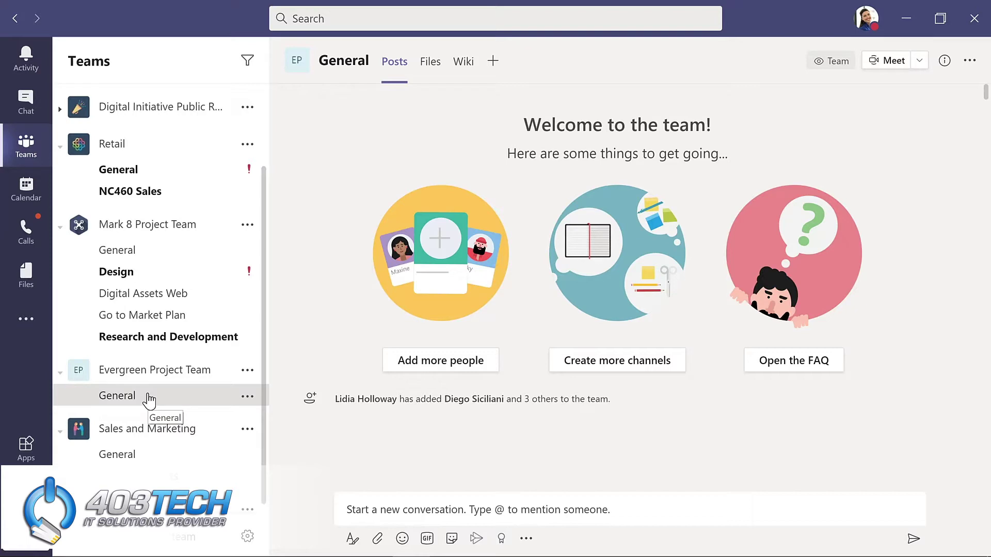
# Post "I'm excited to start planning our new LMS!" with a smiley emoji in the Evergreen Project Team's General channel
pyautogui.click(347, 514)
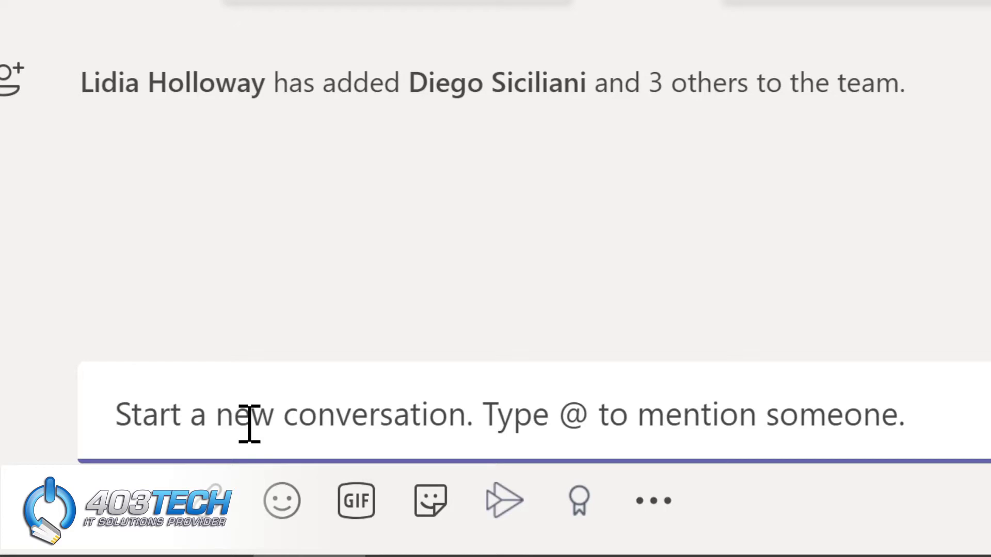
pyautogui.write("I'm excited to start planning our new LMS!")
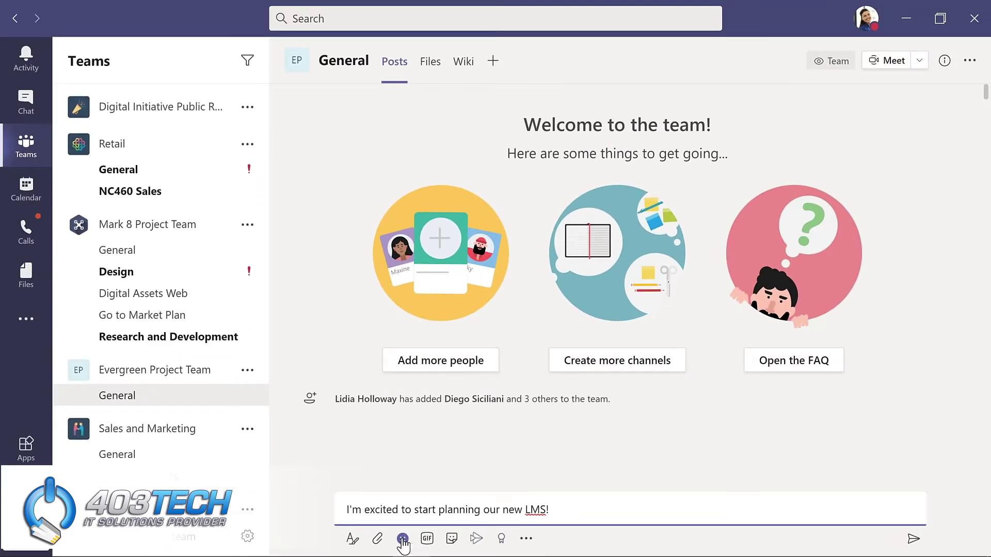
pyautogui.click(402, 540)
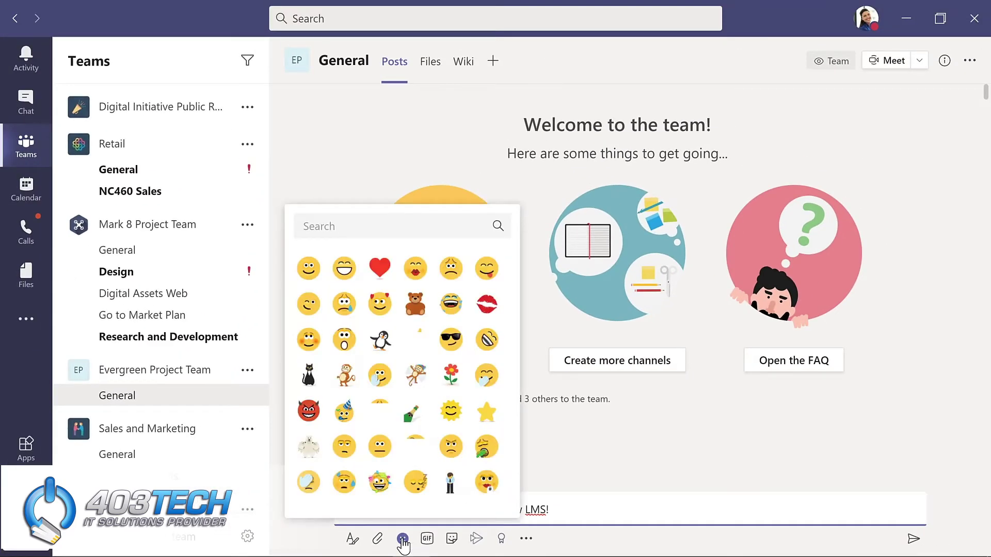
pyautogui.click(307, 270)
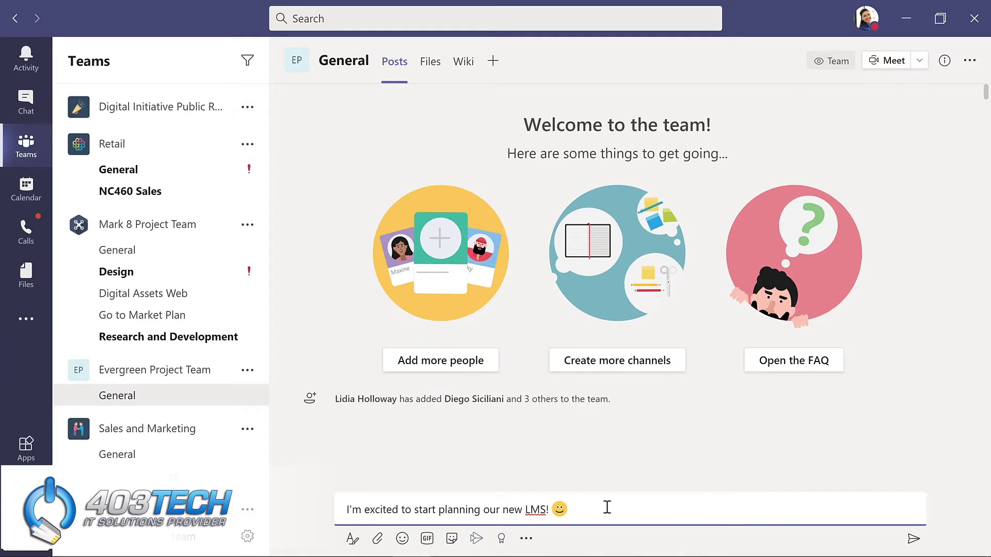
pyautogui.click(913, 539)
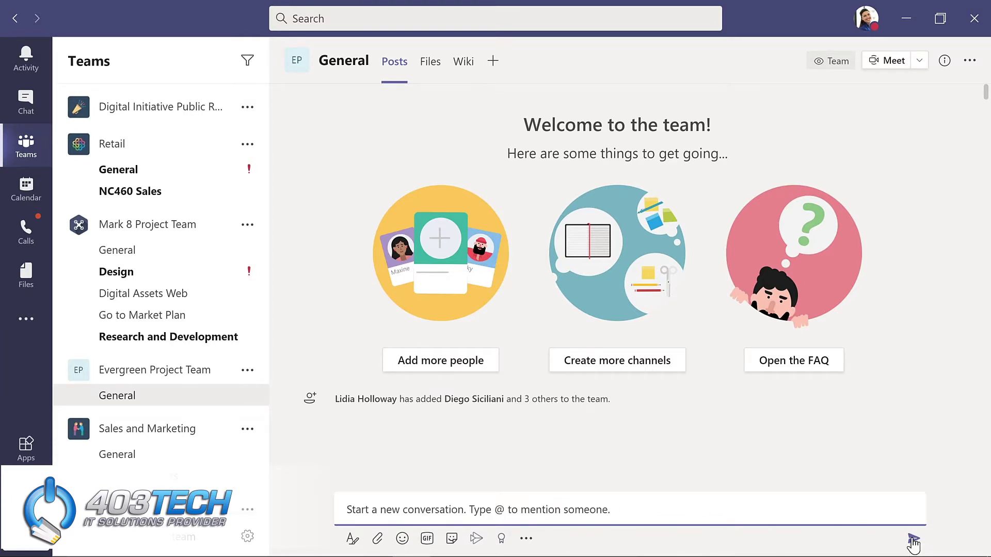
pyautogui.click(303, 489)
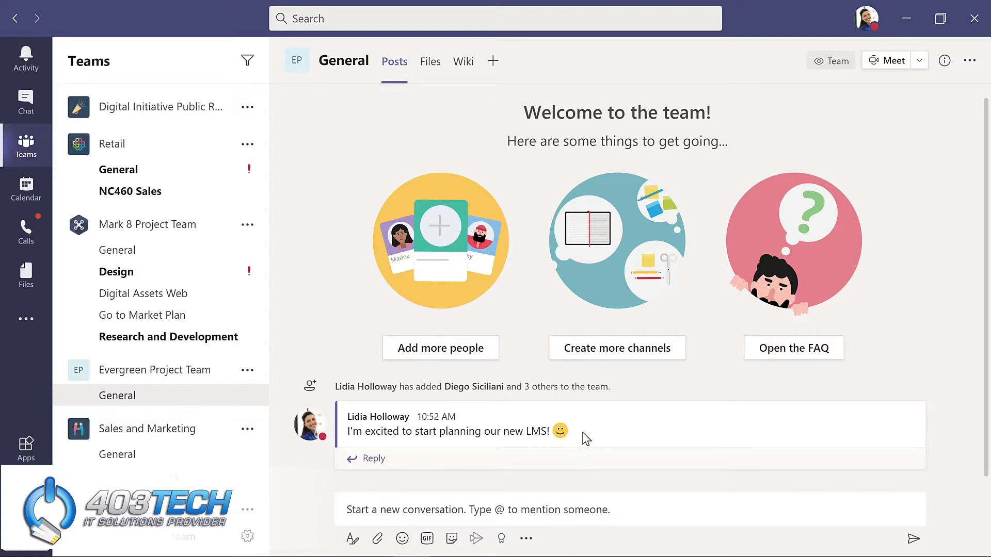
# Edit the posted message in the General channel so it begins with a mention of the Evergreen Project Team followed by a comma
pyautogui.moveTo(587, 439)
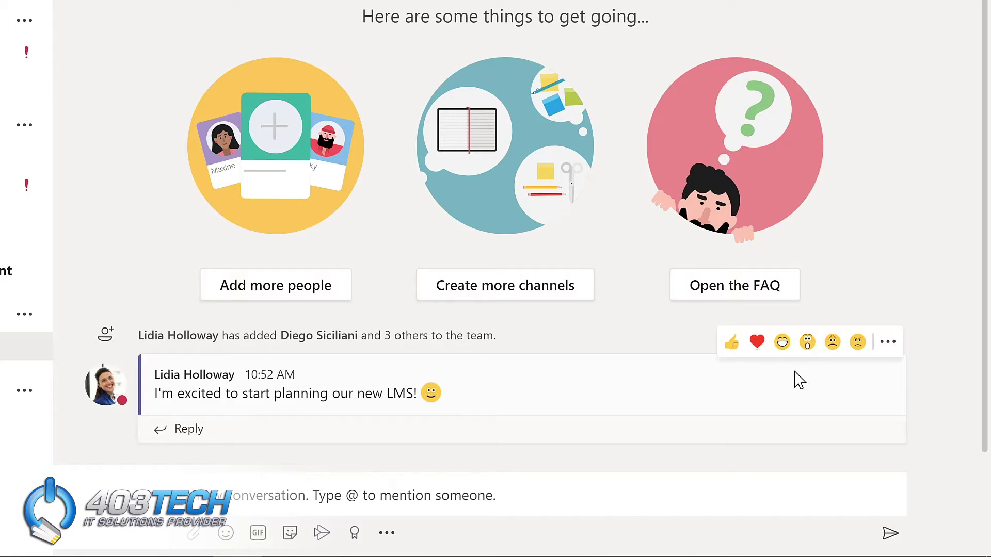
pyautogui.click(890, 351)
pyautogui.moveTo(892, 352)
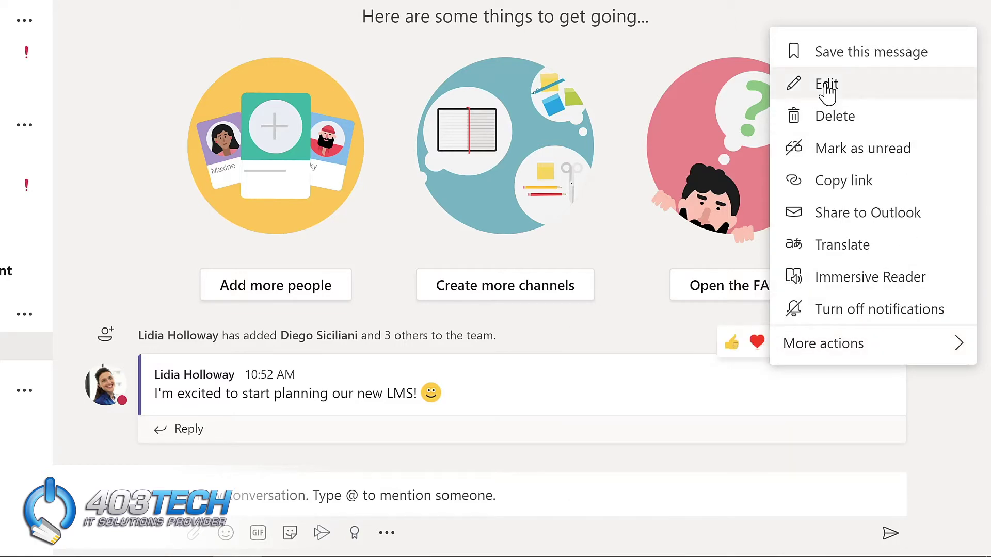
pyautogui.click(827, 85)
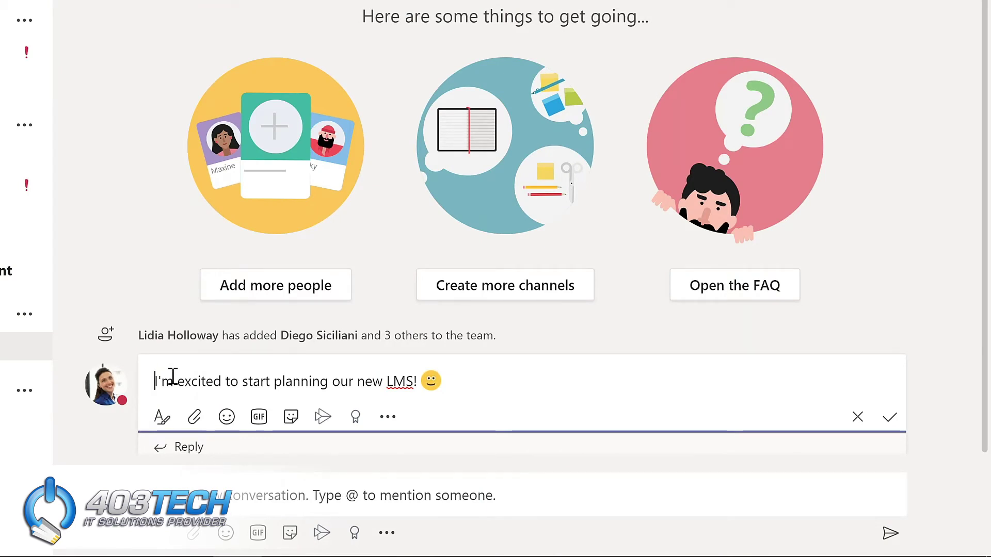
pyautogui.write('@')
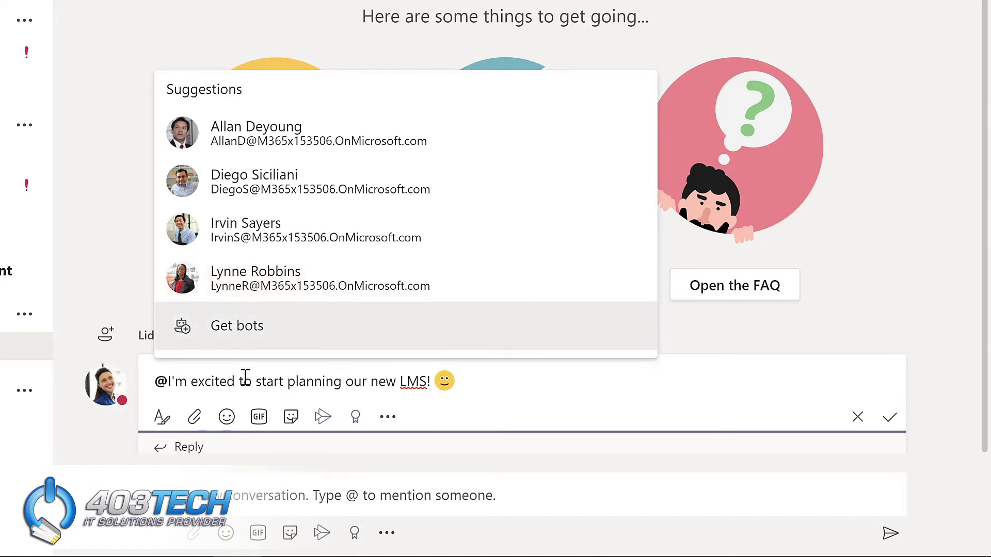
pyautogui.write('team')
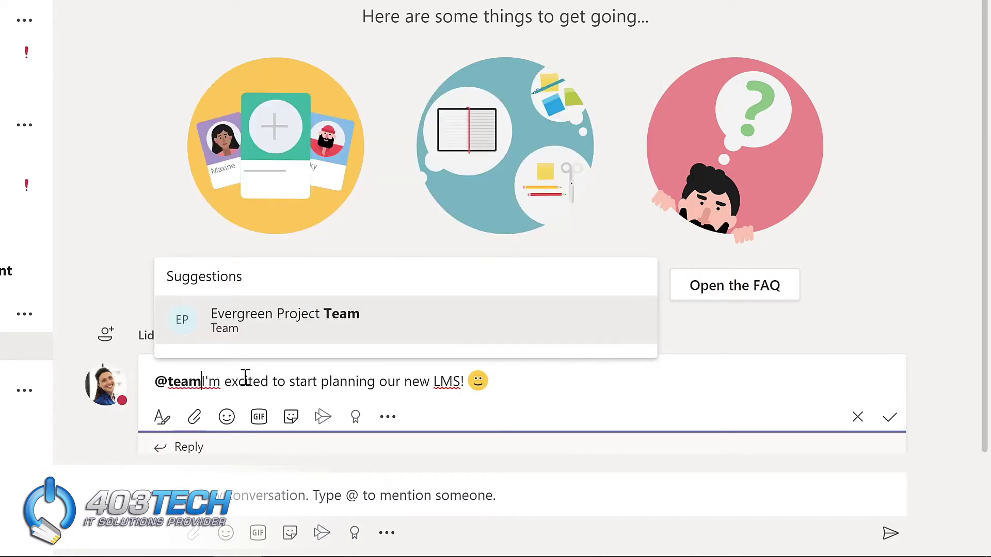
pyautogui.click(270, 325)
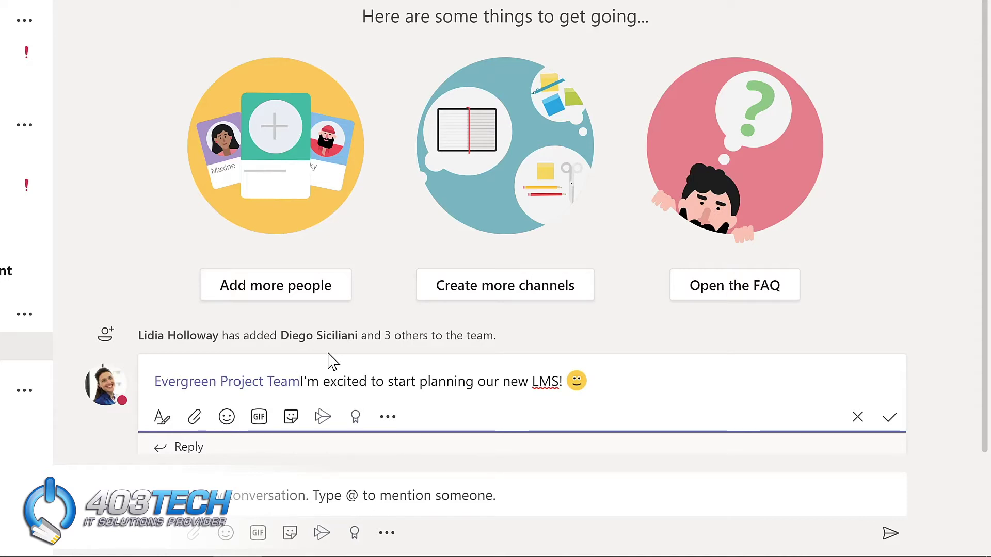
pyautogui.write(',')
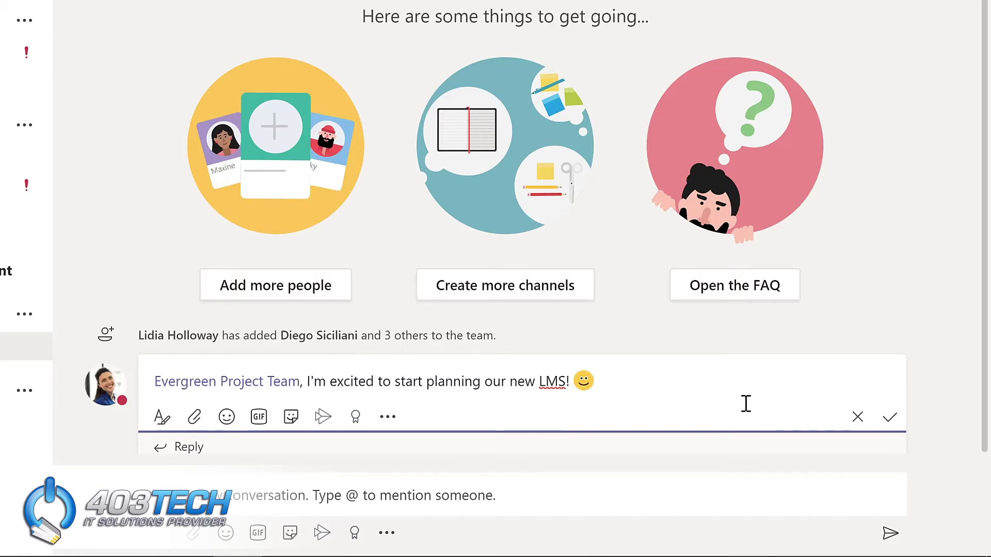
pyautogui.click(890, 418)
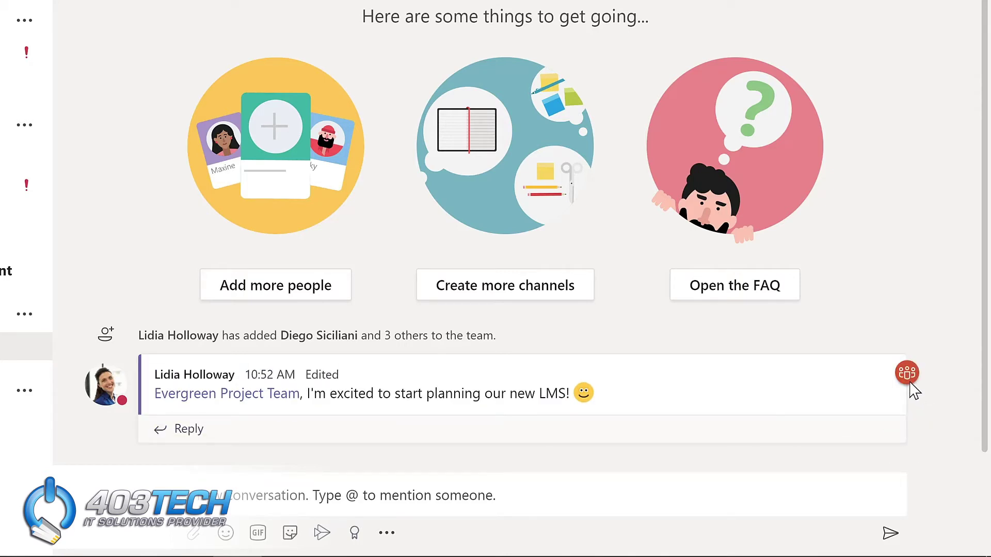
pyautogui.moveTo(911, 383)
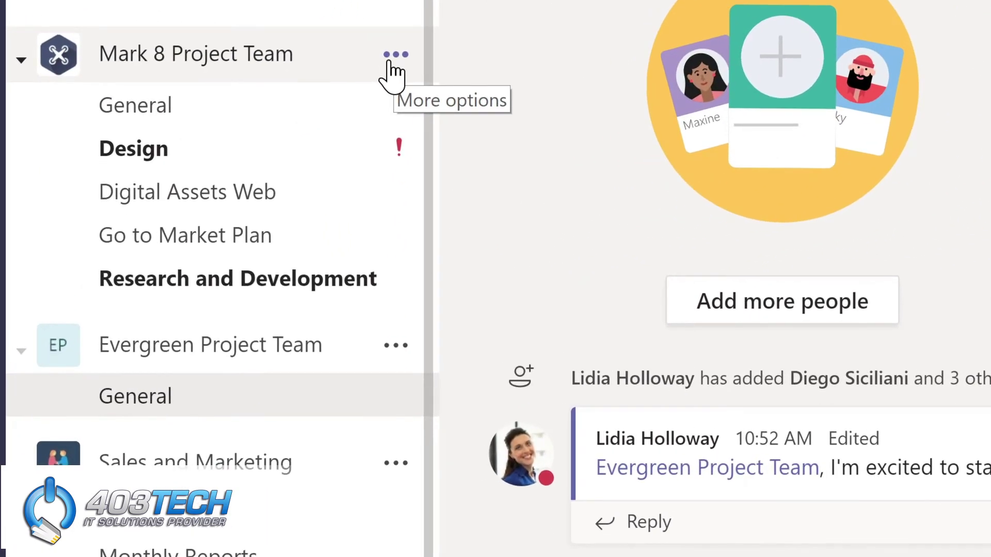
# Open the management page of the Mark 8 Project Team and look through its members and guests, channels and analytics
pyautogui.click(392, 55)
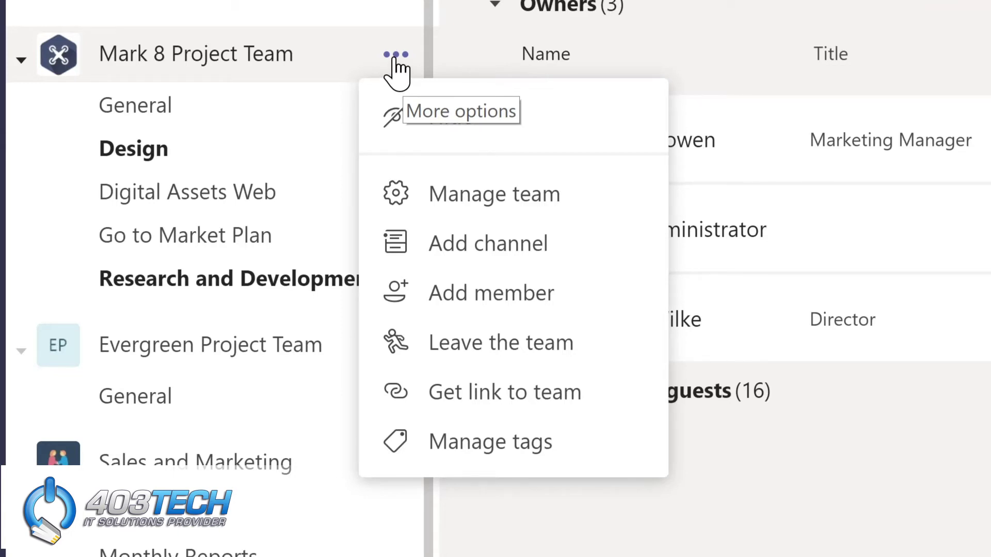
pyautogui.click(479, 203)
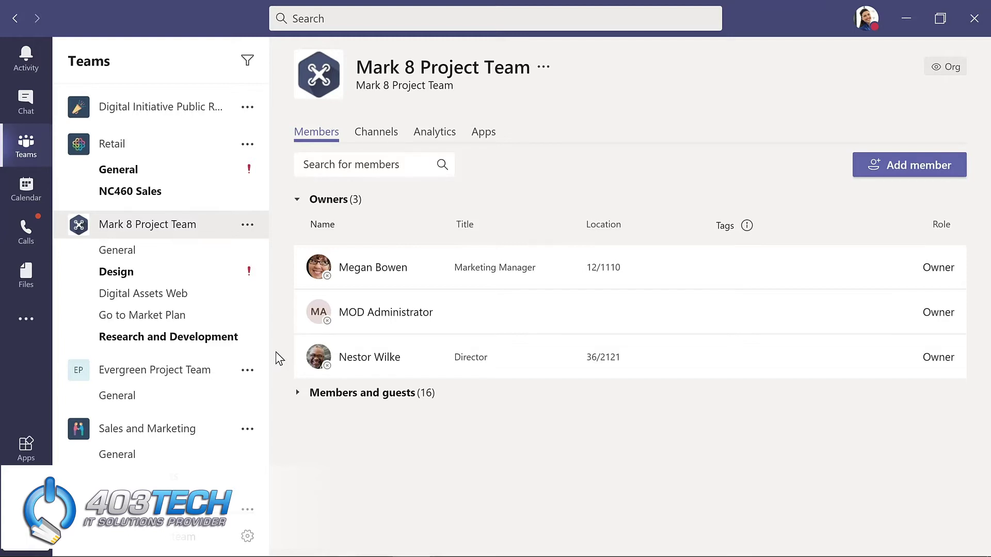
pyautogui.click(337, 398)
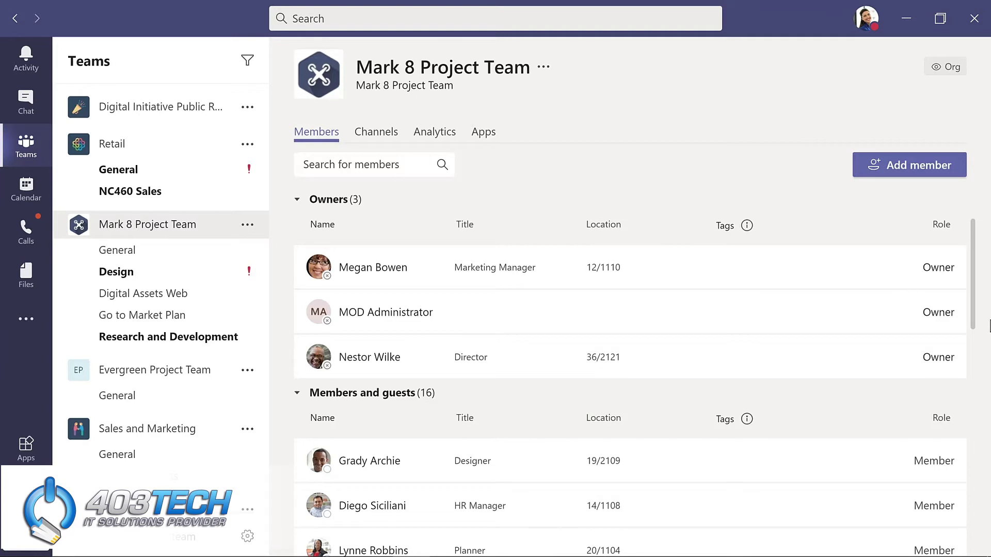
pyautogui.scroll(-1, 982, 361)
pyautogui.scroll(-5, 983, 361)
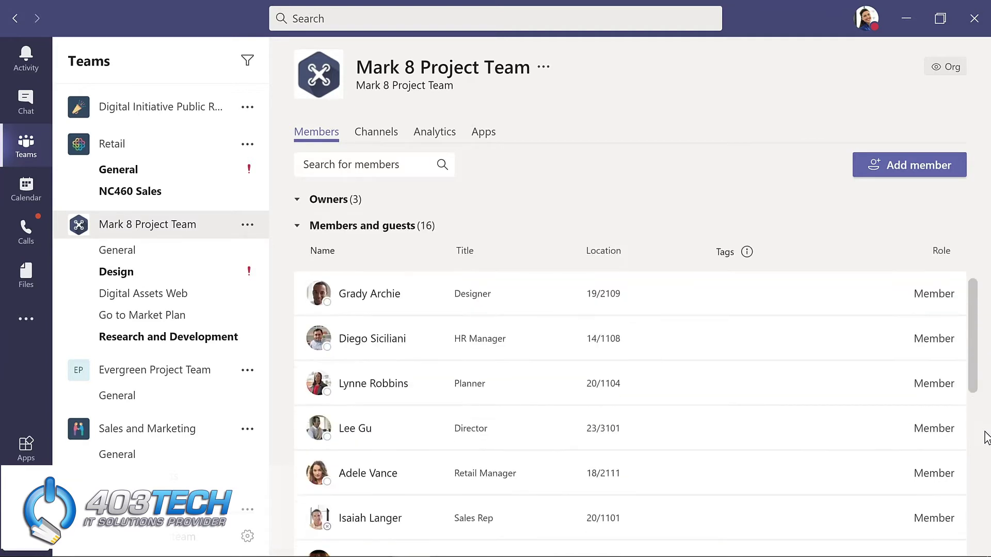
pyautogui.scroll(-7, 985, 495)
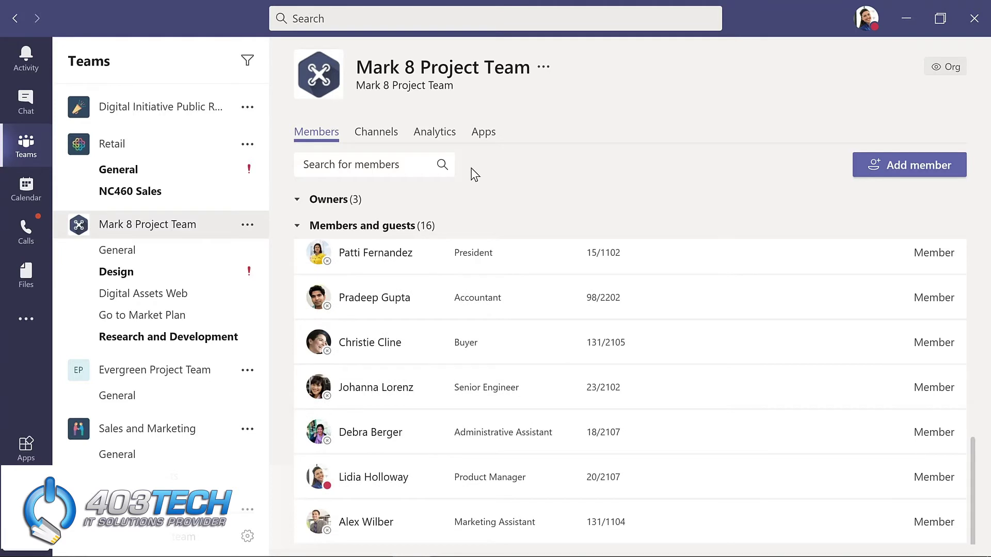
pyautogui.click(377, 138)
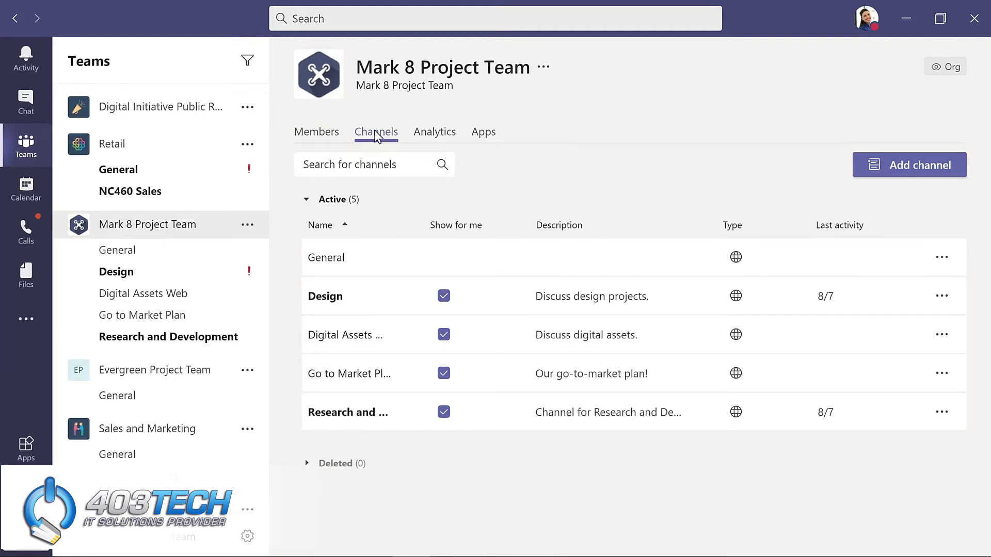
pyautogui.click(434, 138)
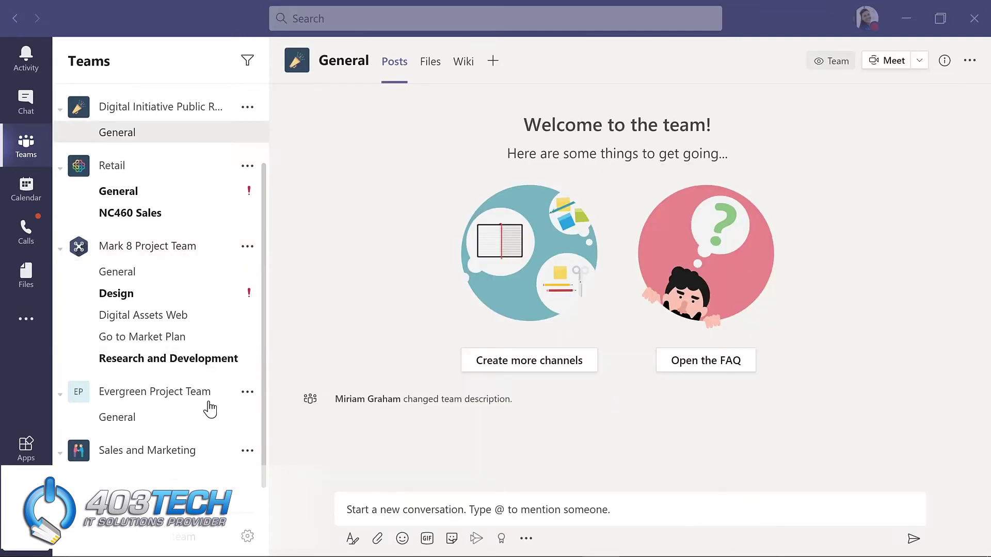
# Add the director from the Mark 8 Project Team as a member of the Evergreen Project Team
pyautogui.click(248, 395)
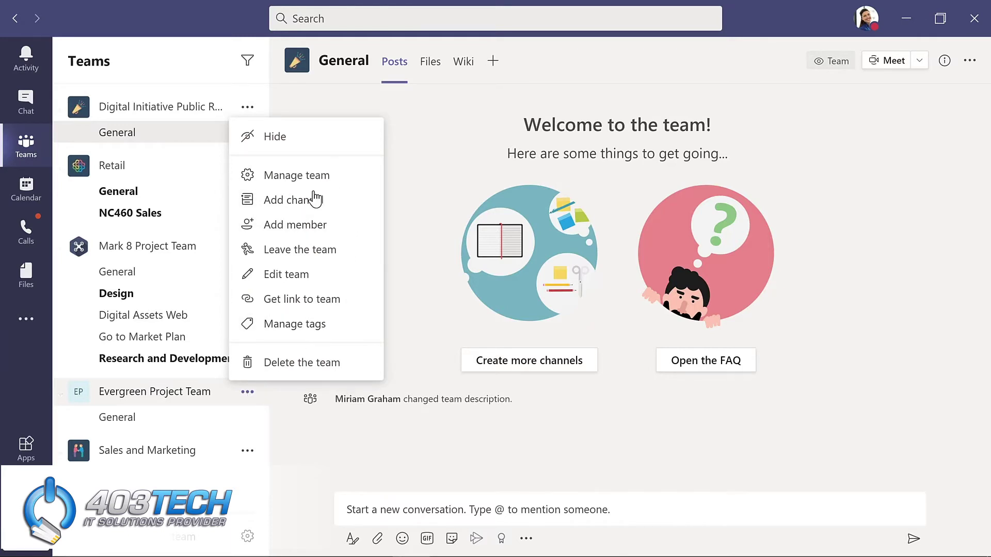
pyautogui.click(292, 227)
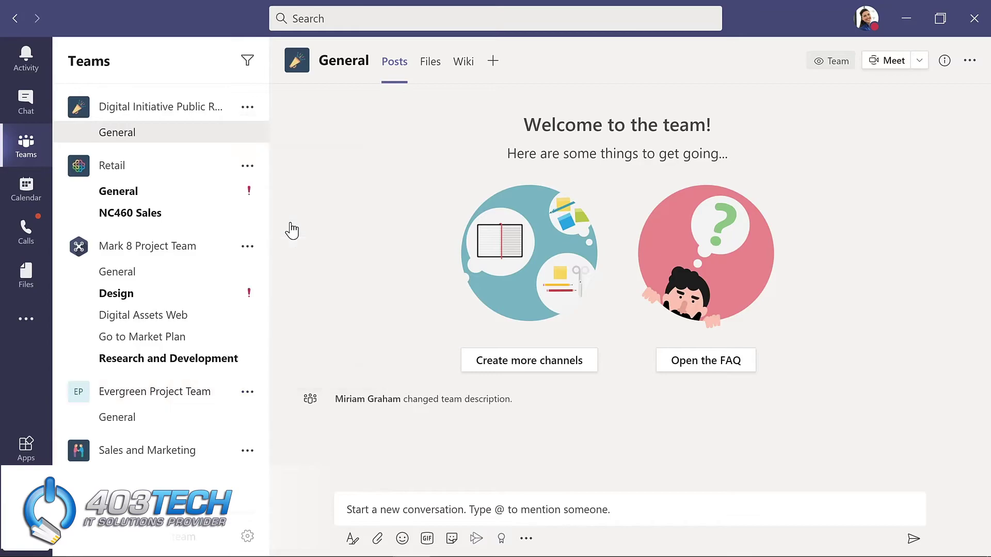
pyautogui.write('nestor')
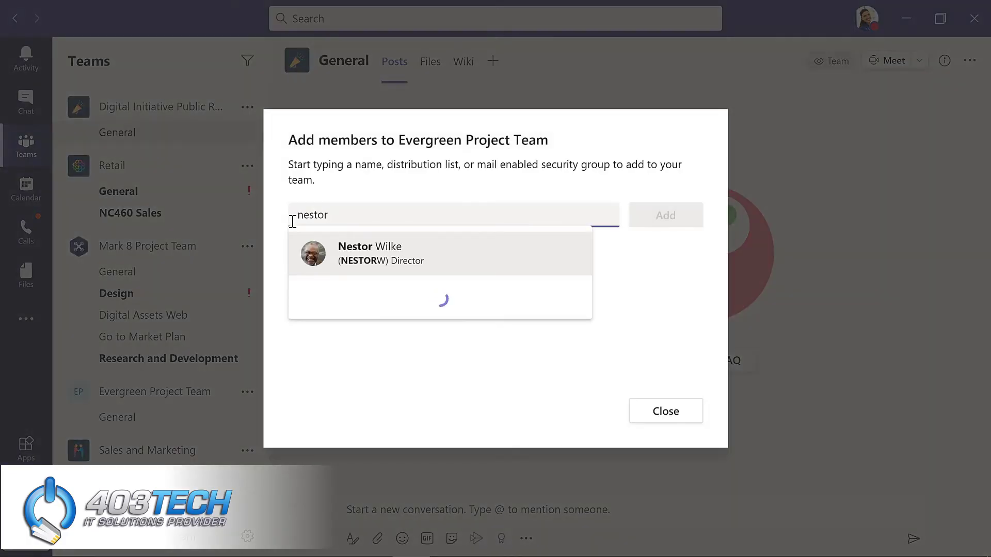
pyautogui.press('Return')
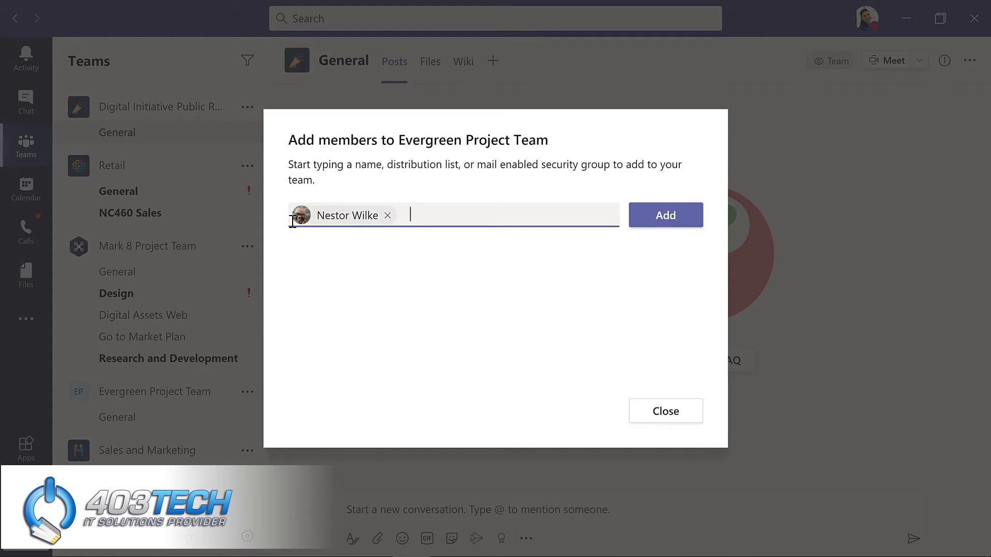
pyautogui.click(673, 219)
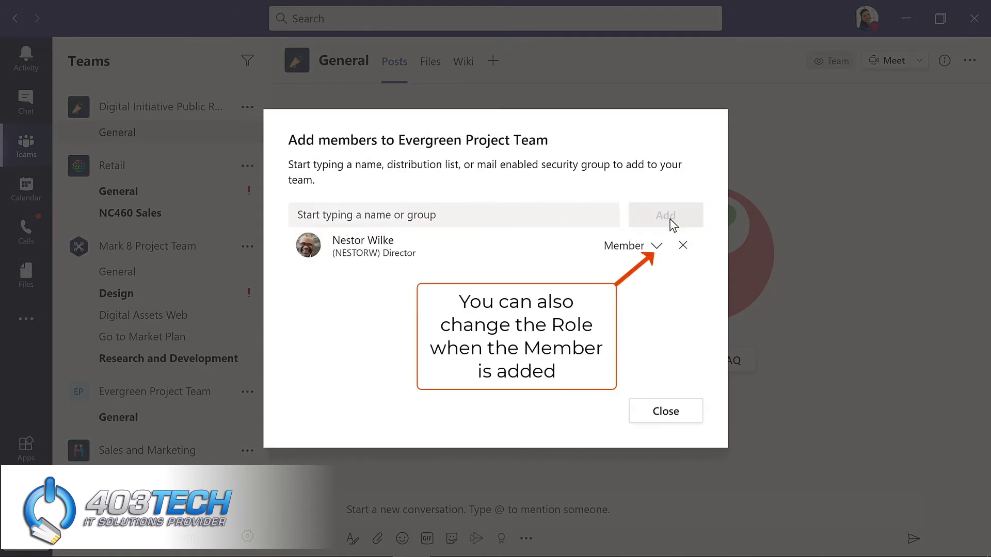
pyautogui.click(664, 406)
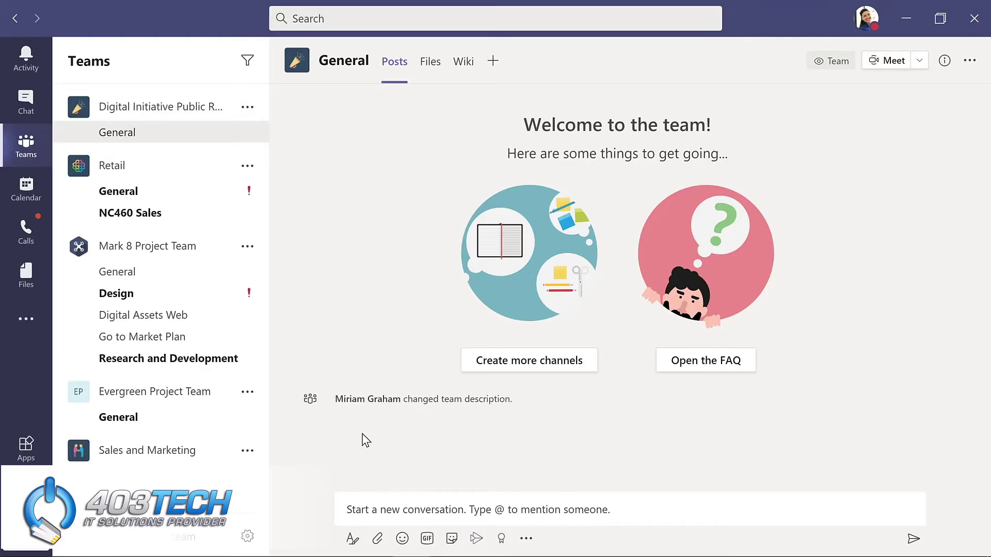
# Change the director's role in the Evergreen Project Team from Member to Owner
pyautogui.click(248, 394)
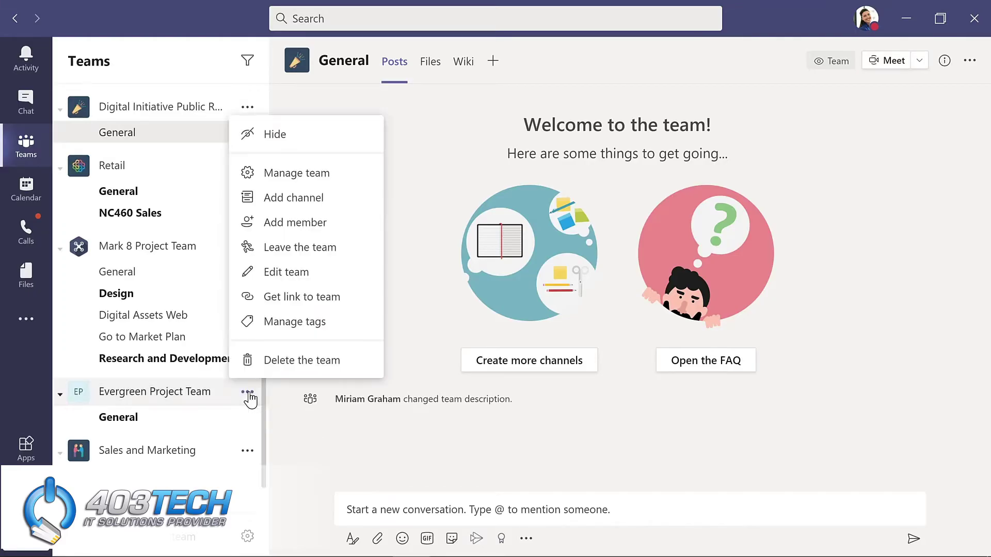
pyautogui.click(304, 174)
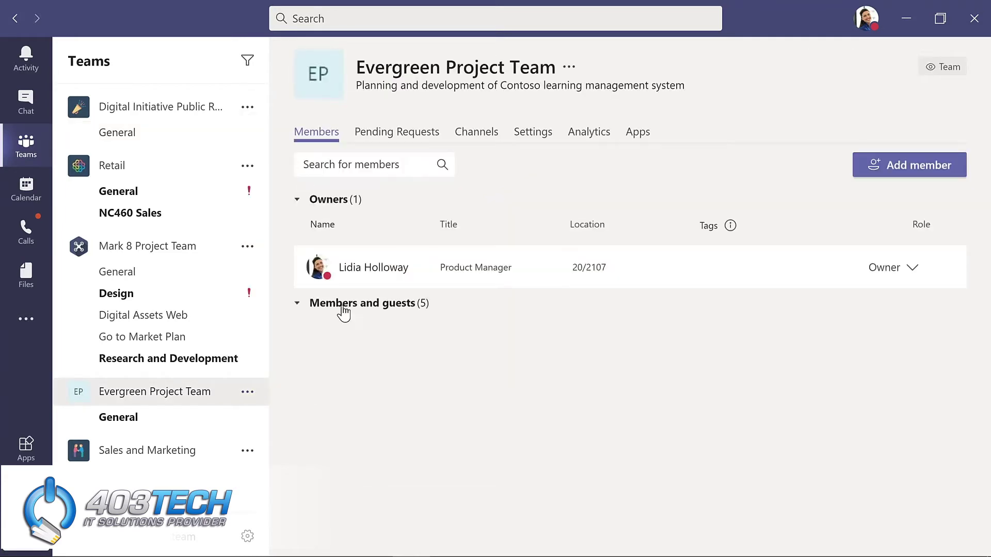
pyautogui.click(343, 307)
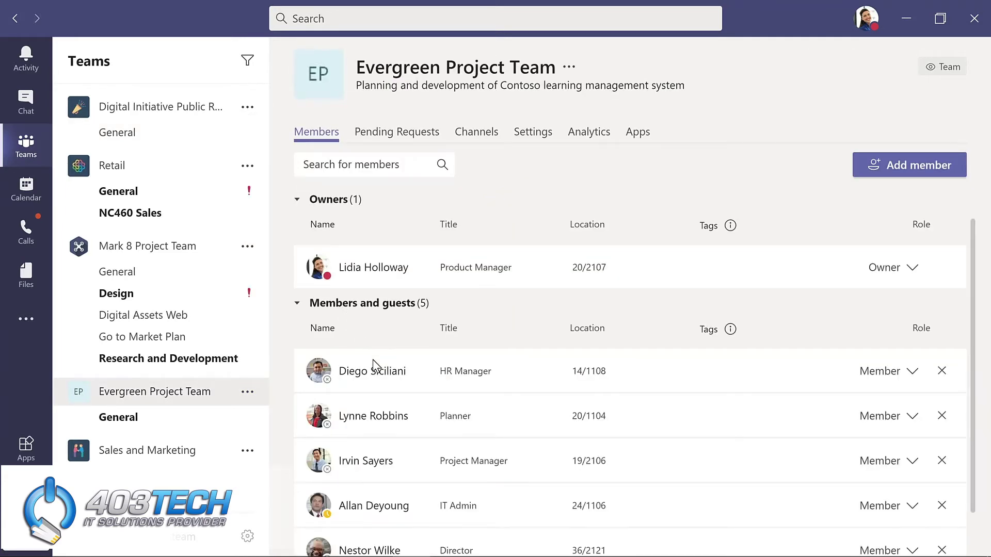
pyautogui.scroll(-1, 381, 386)
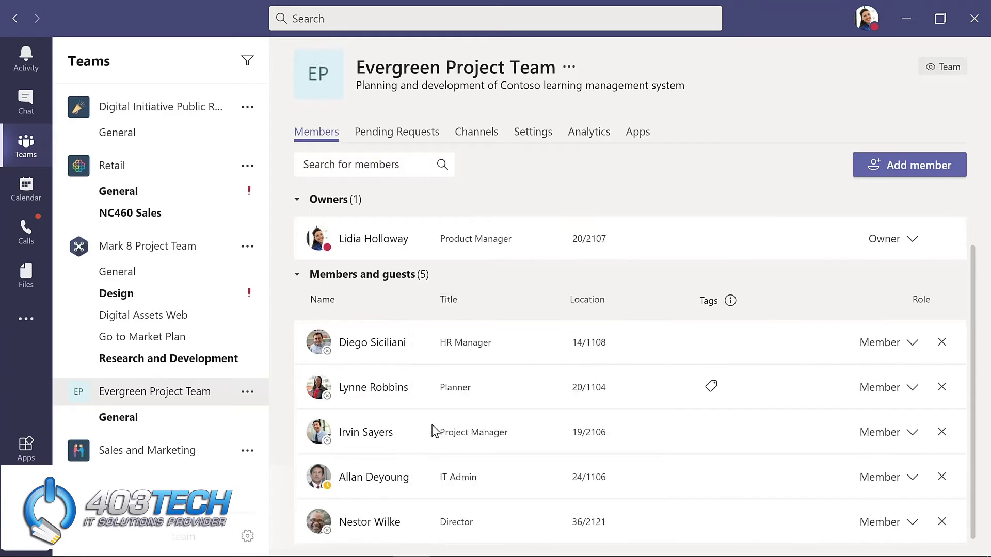
pyautogui.click(912, 524)
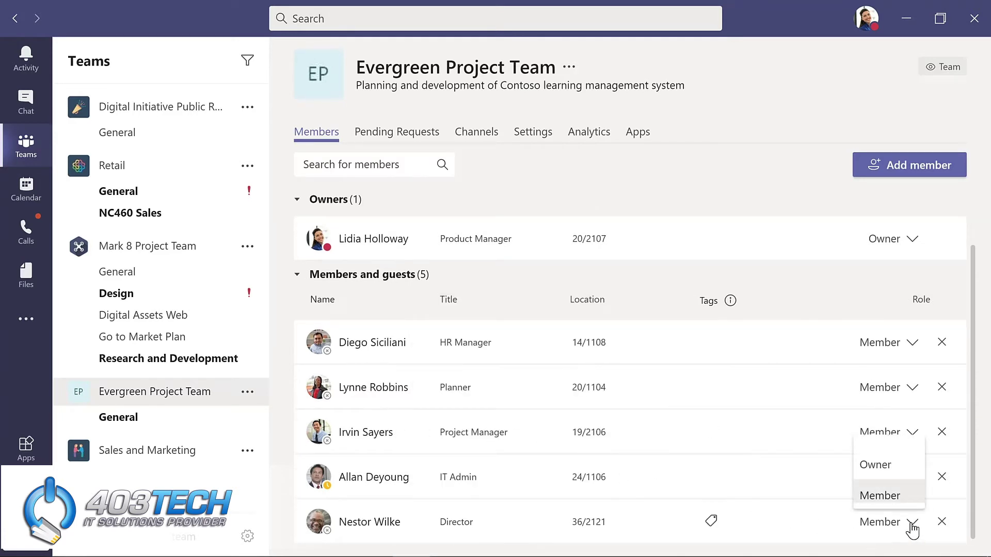
pyautogui.click(882, 467)
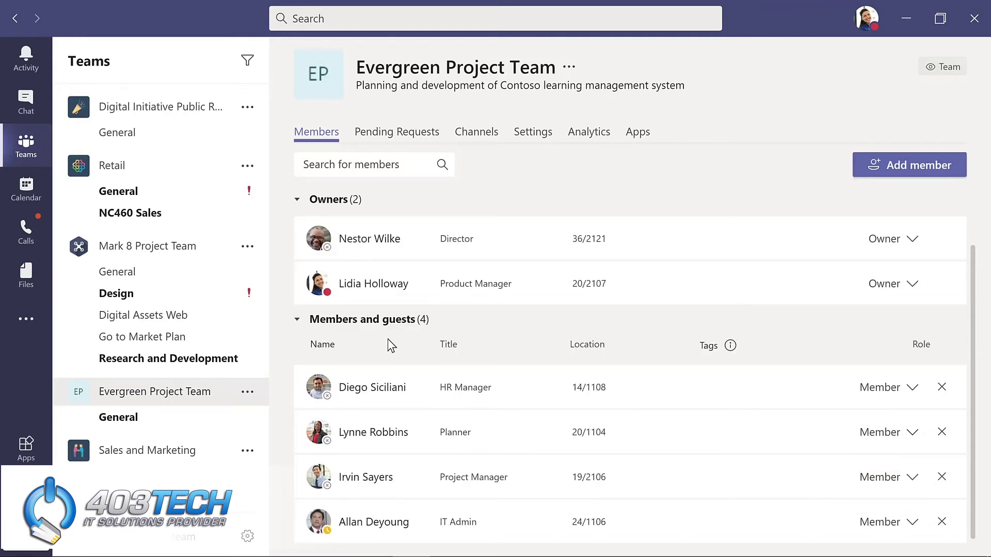
# Start an announcement in the Evergreen Project Team's General channel with a headline welcoming the new director by first name
pyautogui.click(132, 416)
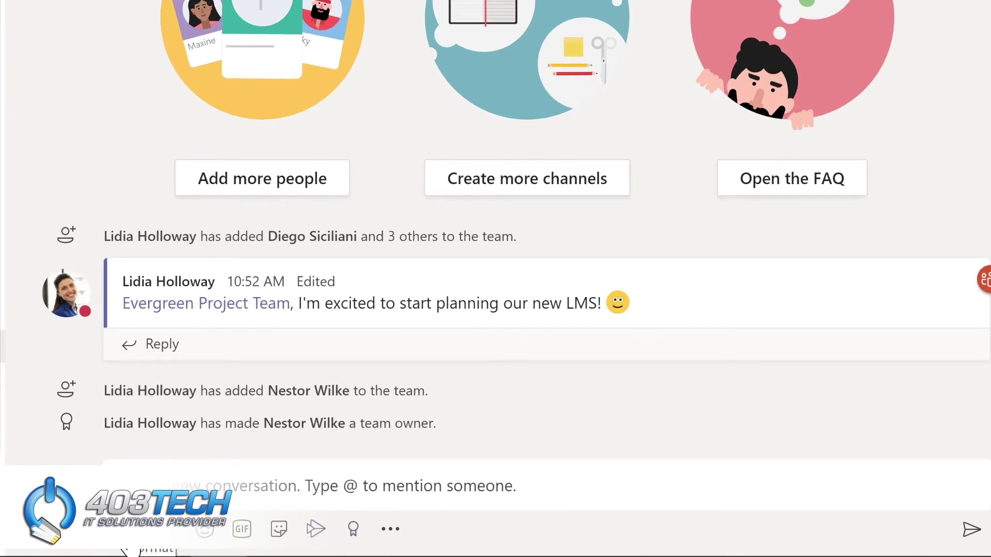
pyautogui.click(129, 532)
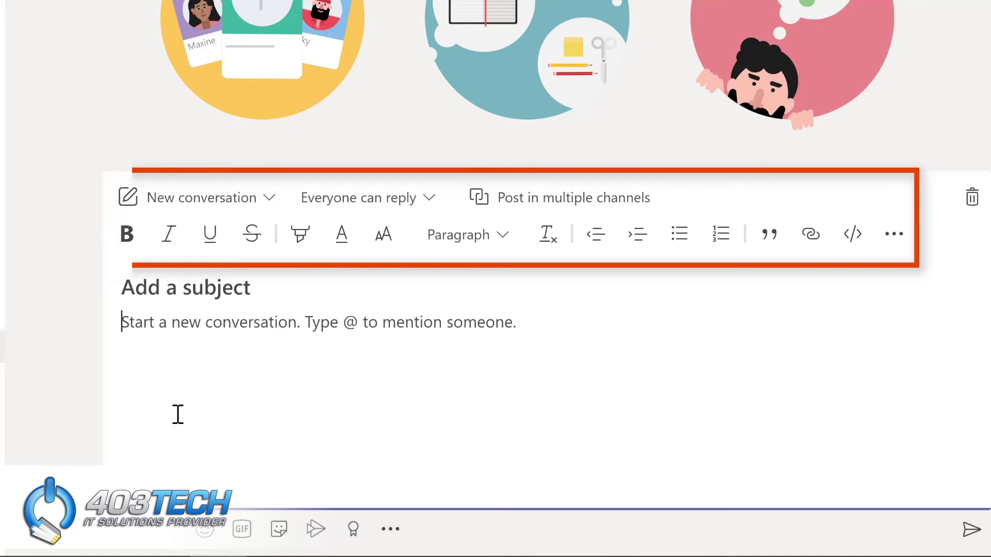
pyautogui.click(270, 200)
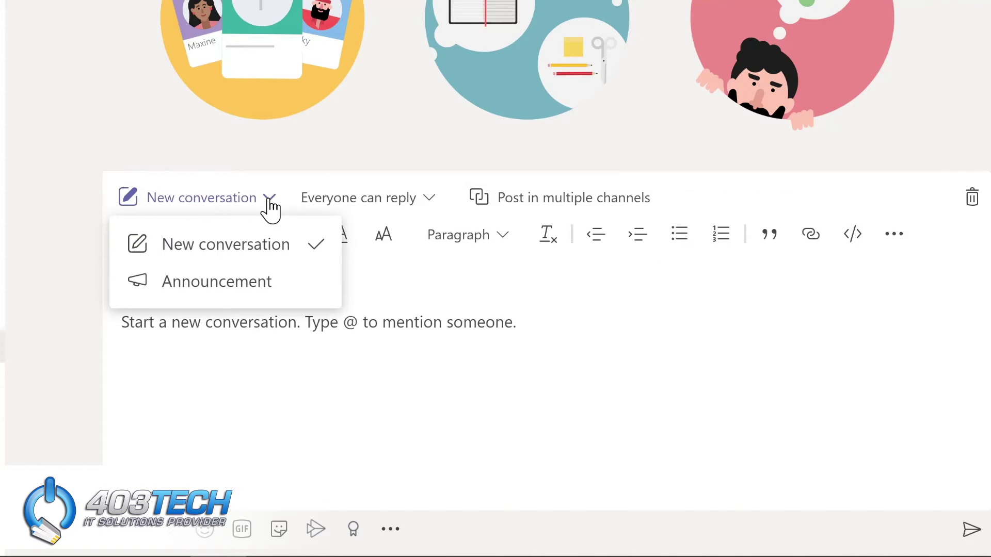
pyautogui.click(228, 283)
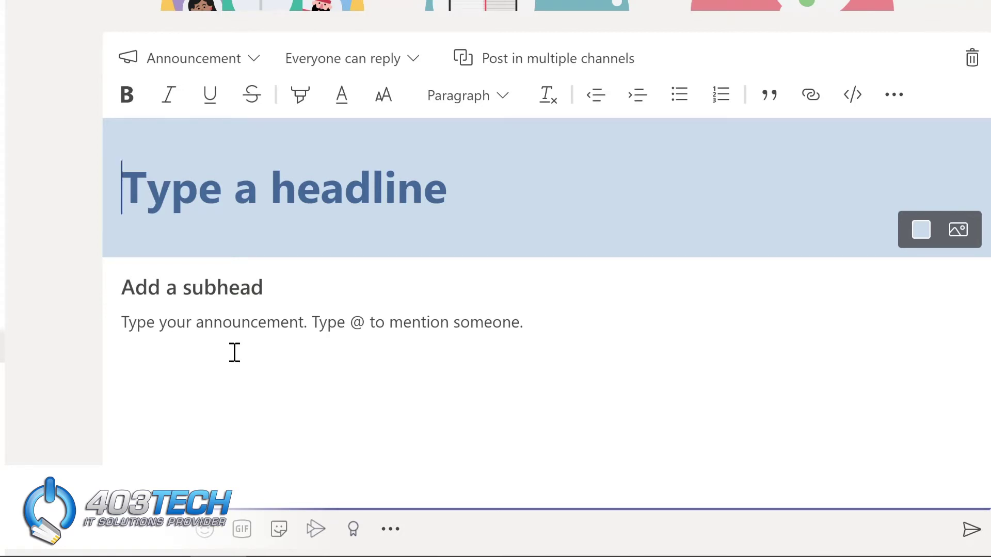
pyautogui.write('Welcome Nestor!')
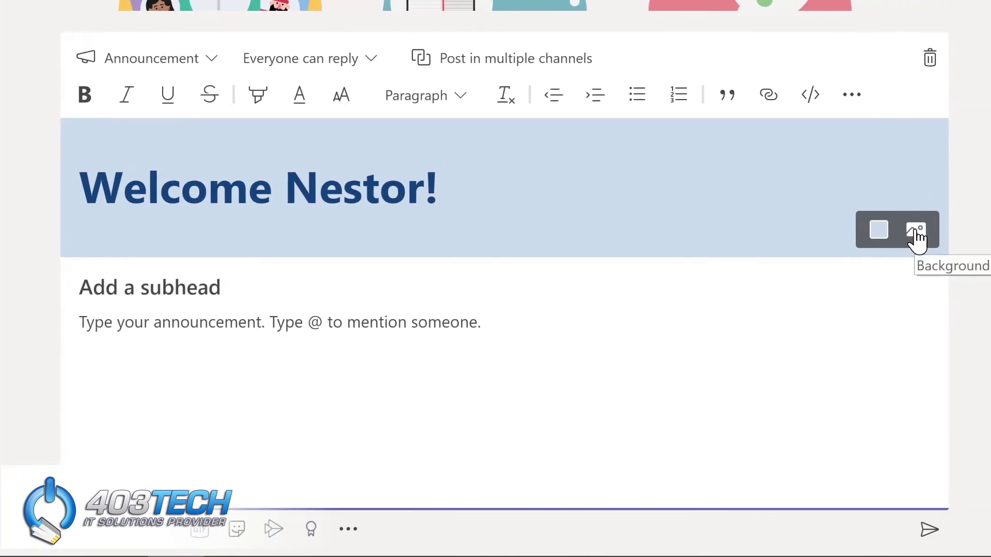
# Give the announcement headline a dark teal background, add a welcoming subhead and message about joining the LMS planning team, and post it
pyautogui.click(866, 232)
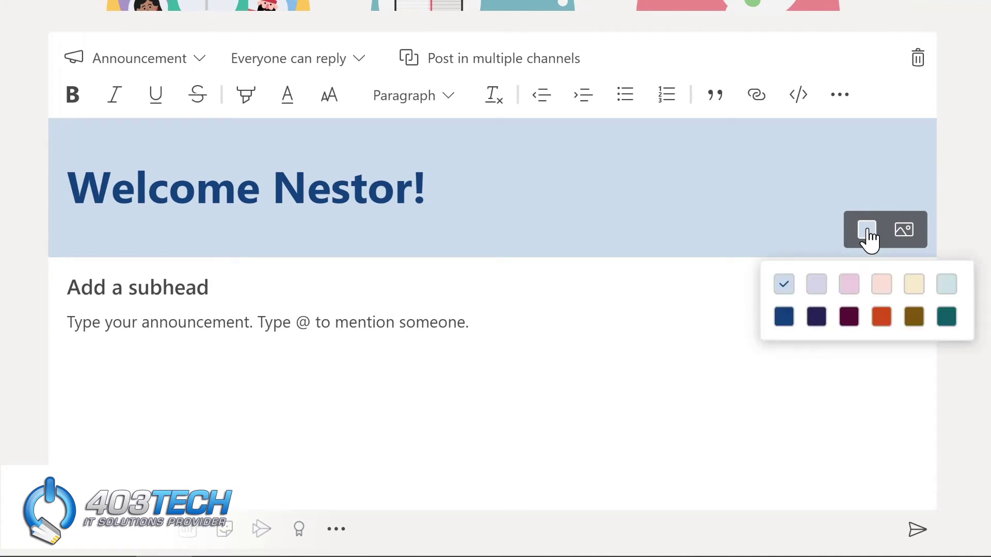
pyautogui.click(946, 317)
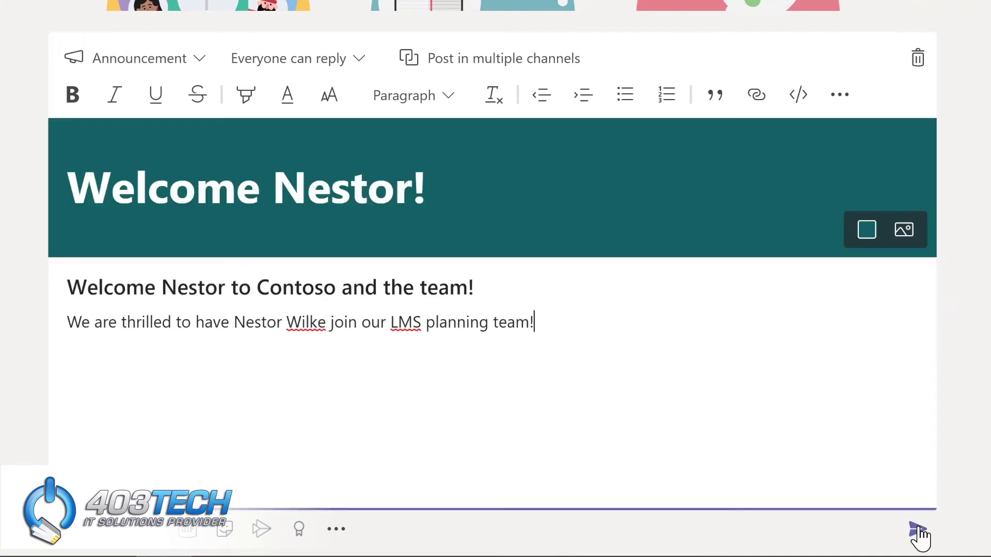
pyautogui.click(919, 534)
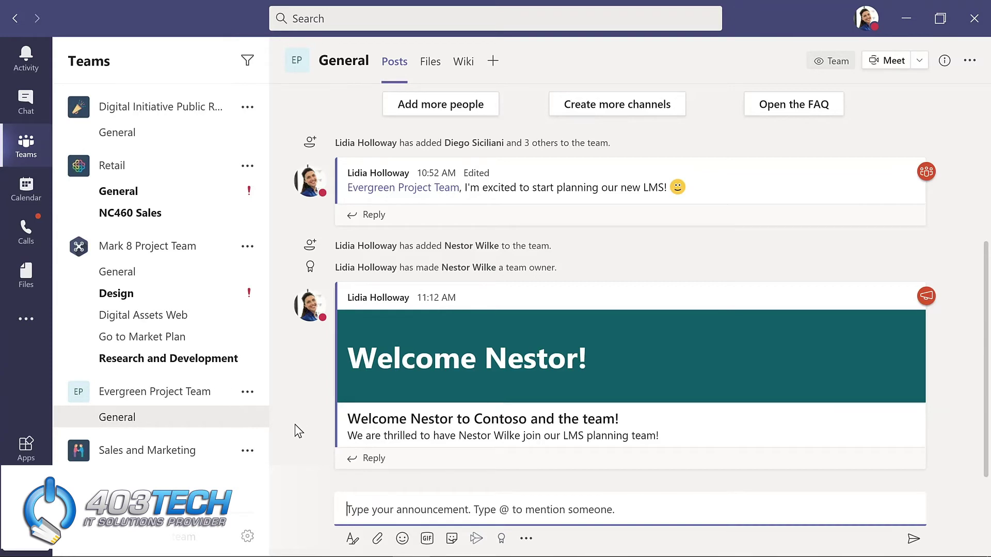
# Start a new channel in the Evergreen Project Team named Design with the description "Design and planning of LMS"
pyautogui.click(247, 394)
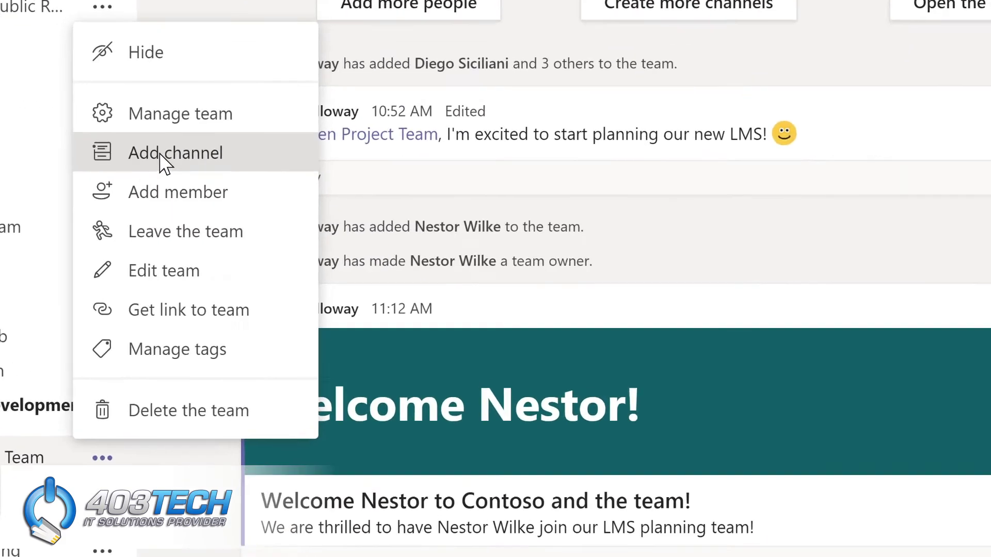
pyautogui.click(278, 199)
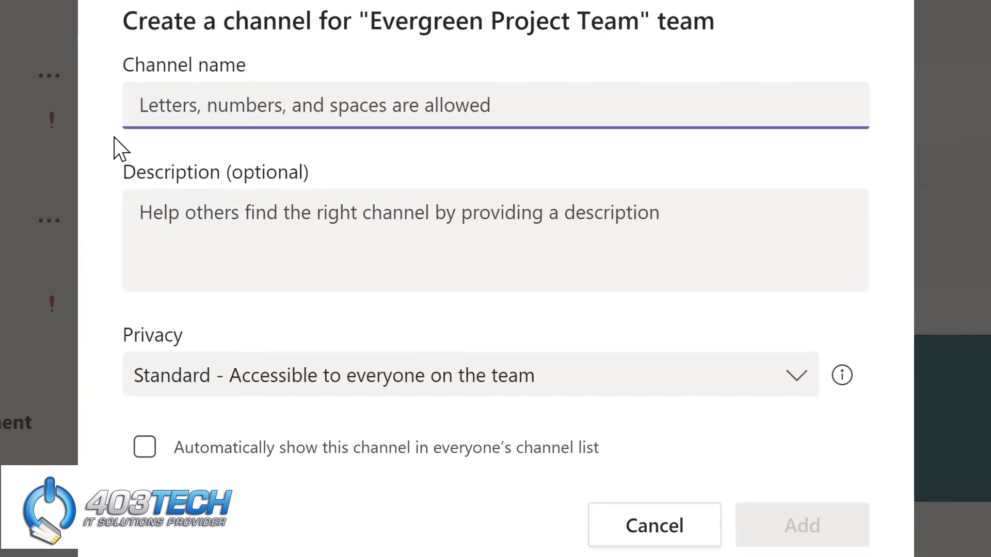
pyautogui.write('D')
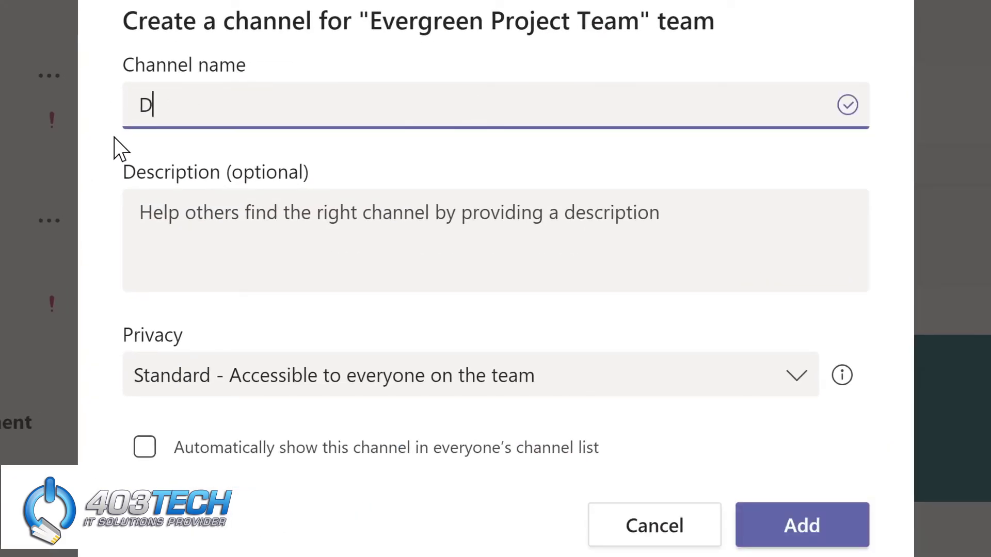
pyautogui.write('es')
pyautogui.write('ign')
pyautogui.click(155, 212)
pyautogui.write('Design and planning of LMS')
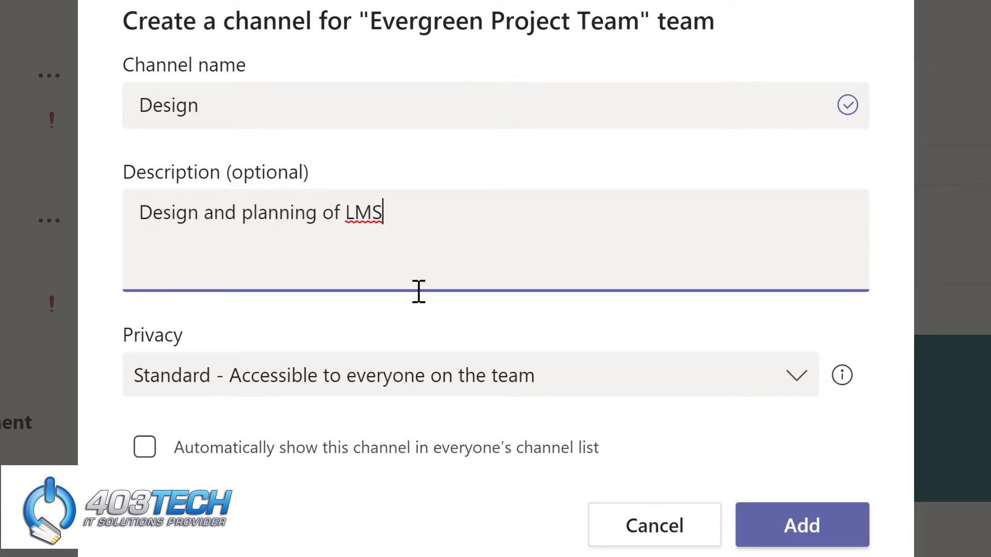
# Keep the channel's privacy as Standard, set it to show automatically in everyone's channel list, and add the channel
pyautogui.click(799, 379)
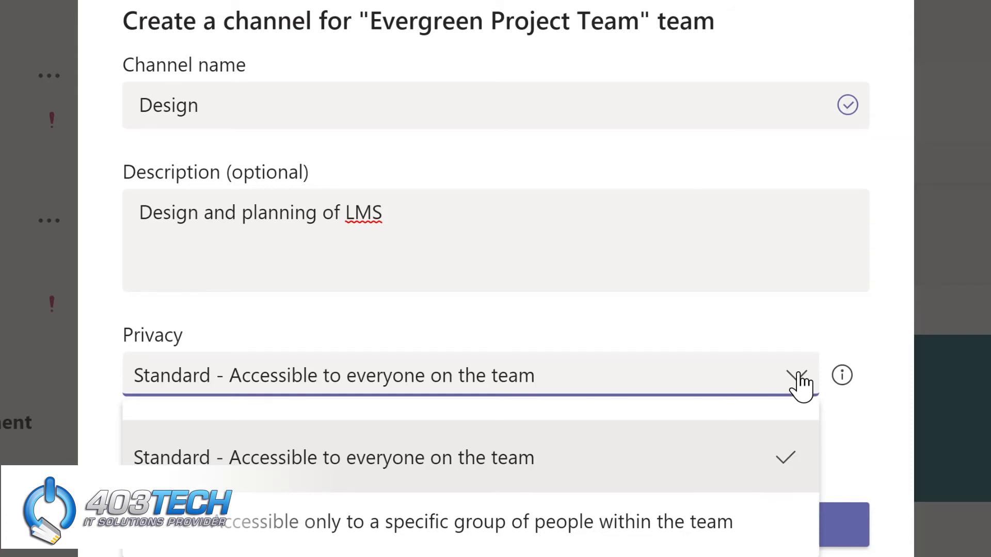
pyautogui.click(757, 323)
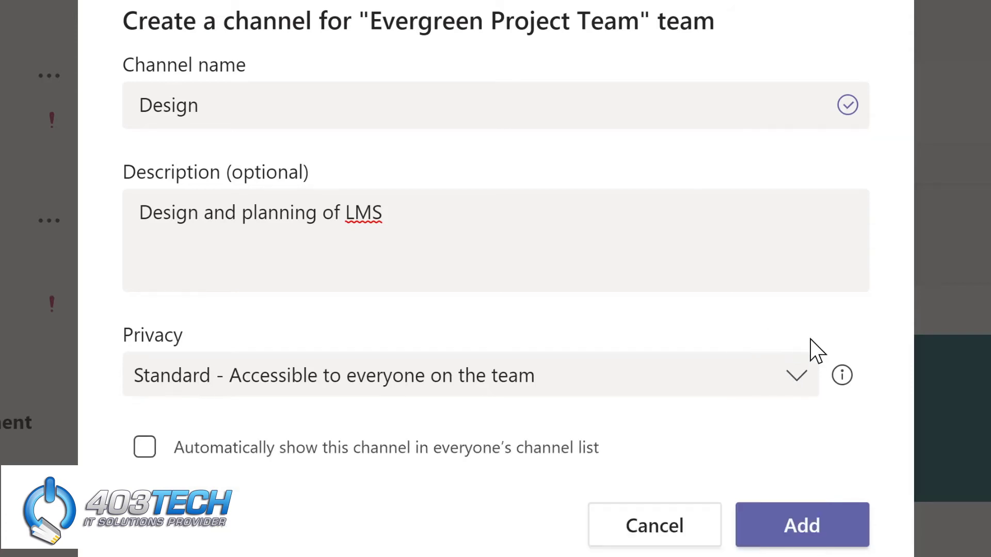
pyautogui.click(145, 447)
pyautogui.click(815, 530)
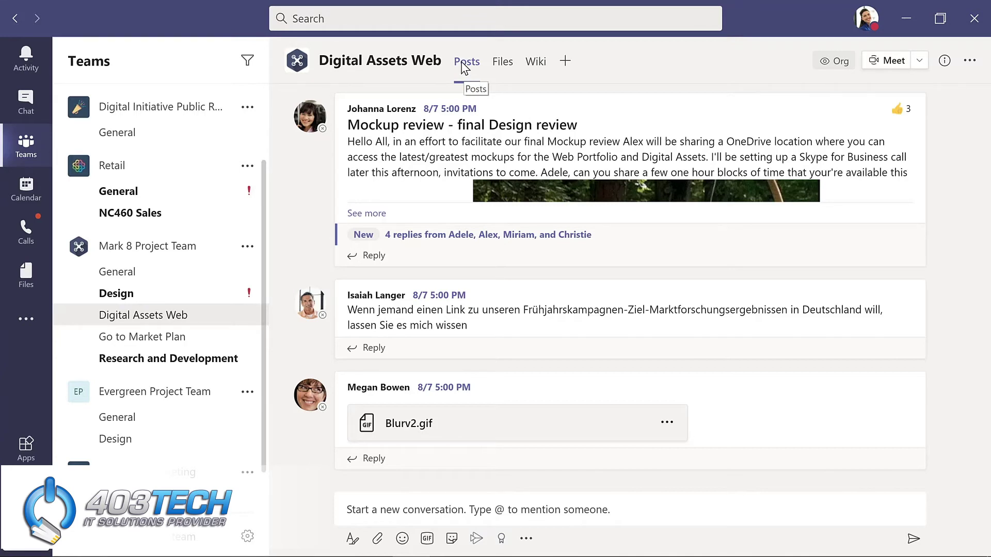
# Examine the Digital Assets Web channel's files and the available actions and opening options for Product Launch.pptx
pyautogui.click(505, 64)
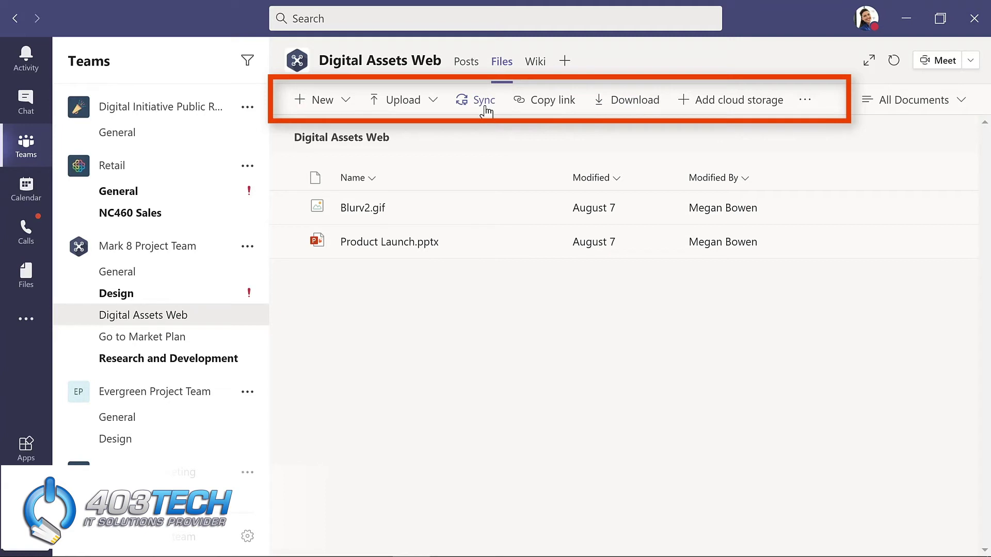
pyautogui.click(543, 244)
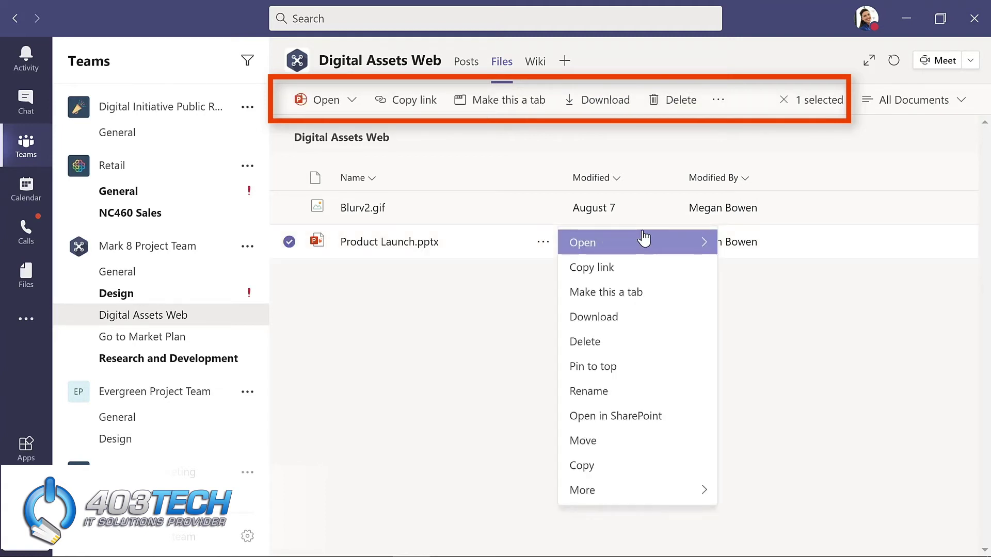
pyautogui.moveTo(703, 247)
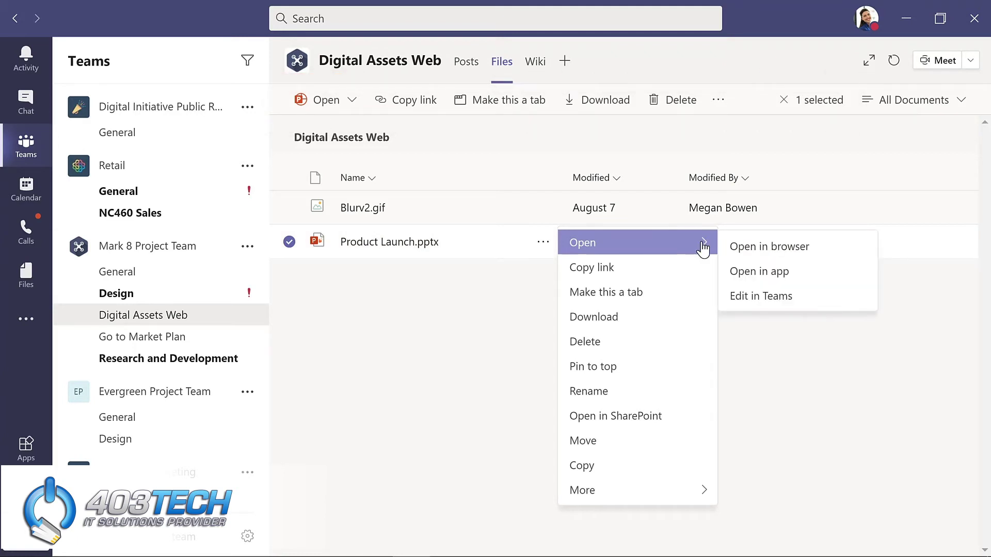
pyautogui.click(531, 136)
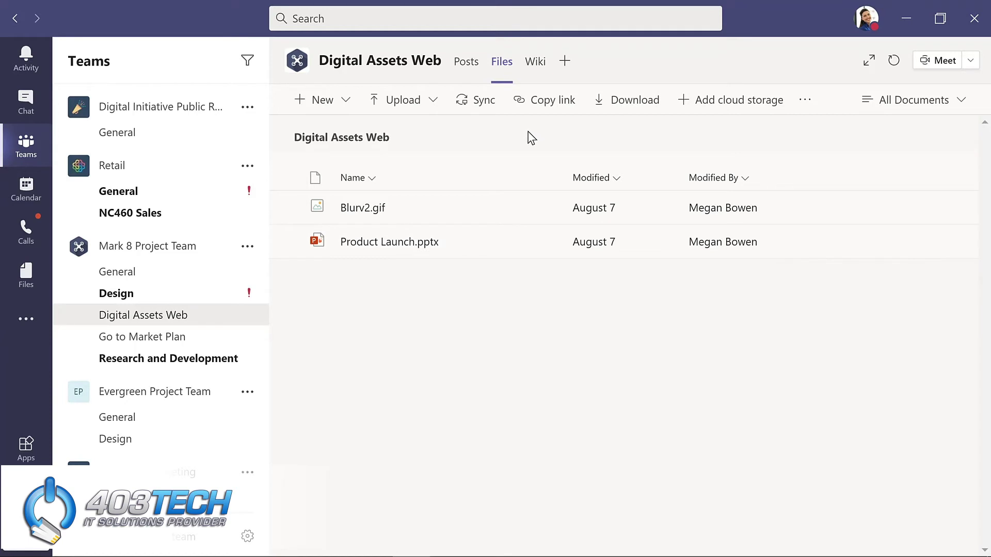
# View the Digital Assets Web wiki, the Mark 8 Design channel's Usability Priorities document, and the options for adding a tab
pyautogui.click(534, 66)
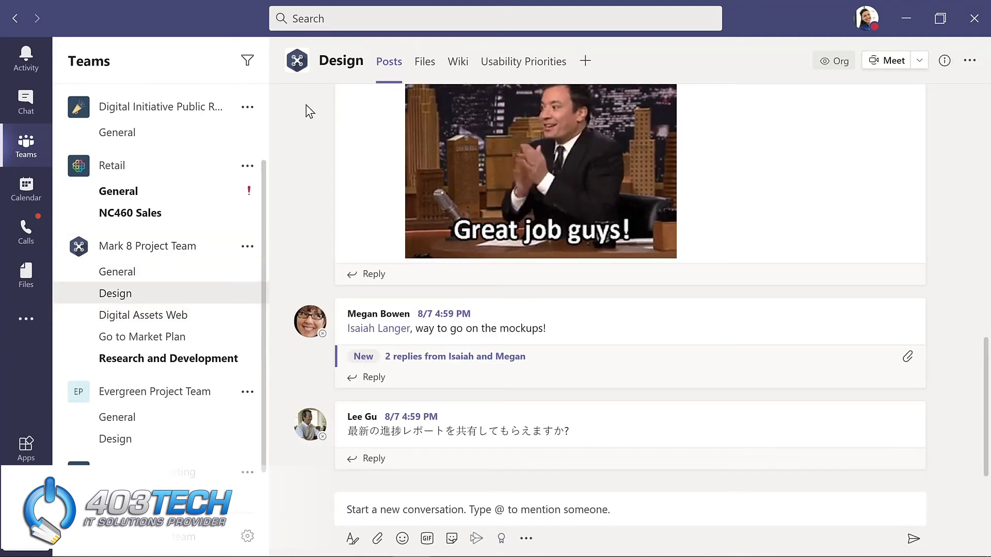
pyautogui.click(522, 65)
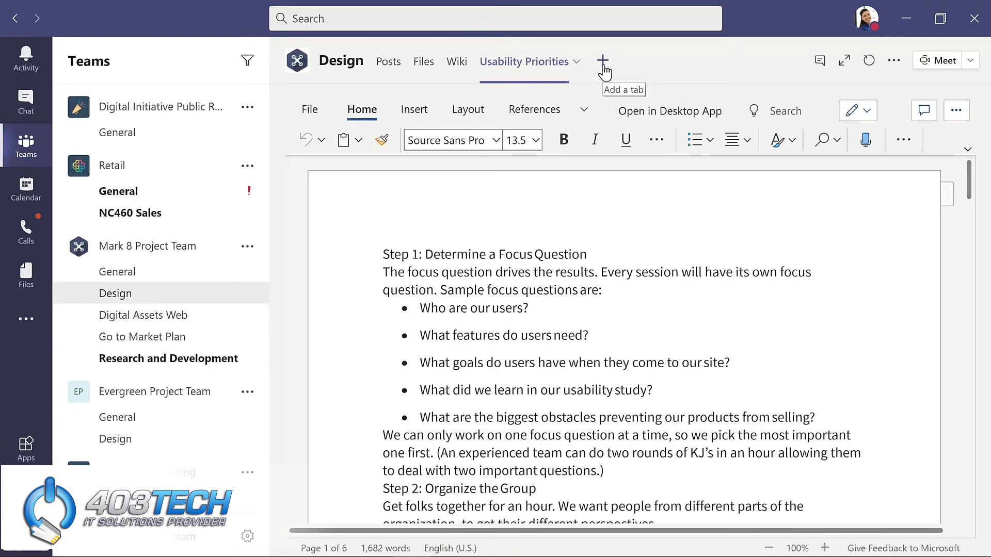
pyautogui.click(603, 61)
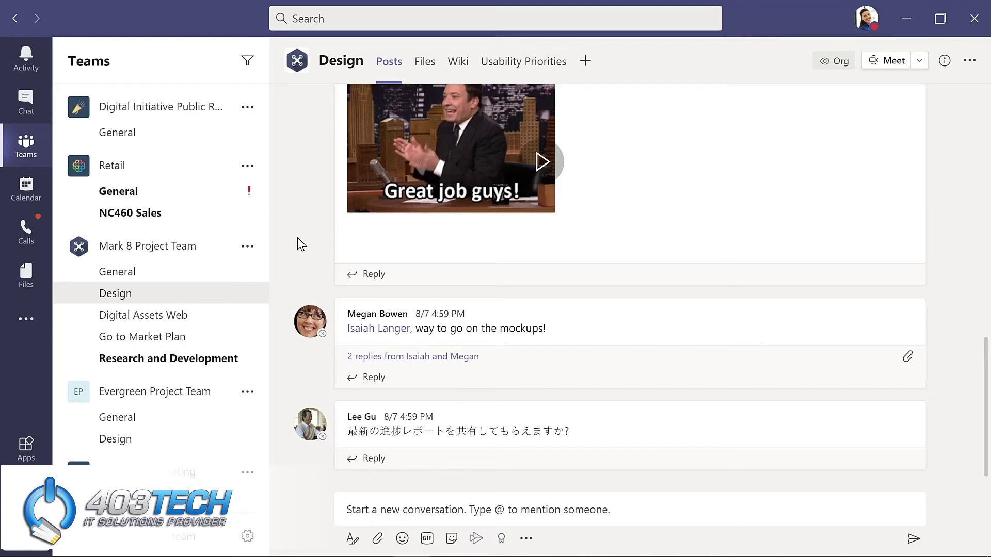
# Reply "Great job with a tight deadline!" to the post about the mockups in the Mark 8 Design channel
pyautogui.click(372, 382)
pyautogui.write('Great job with')
pyautogui.write('a ')
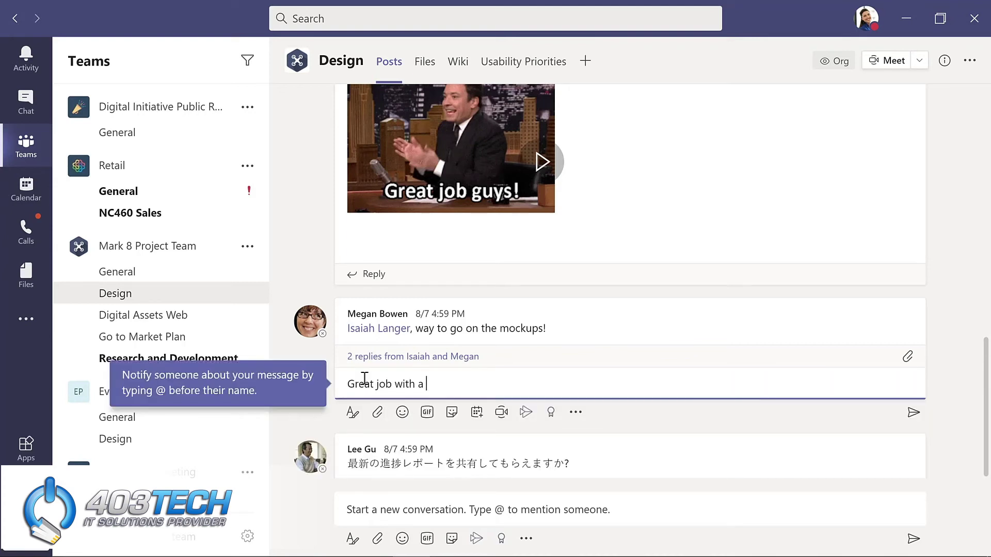
pyautogui.write('tight deadline!')
pyautogui.press('Return')
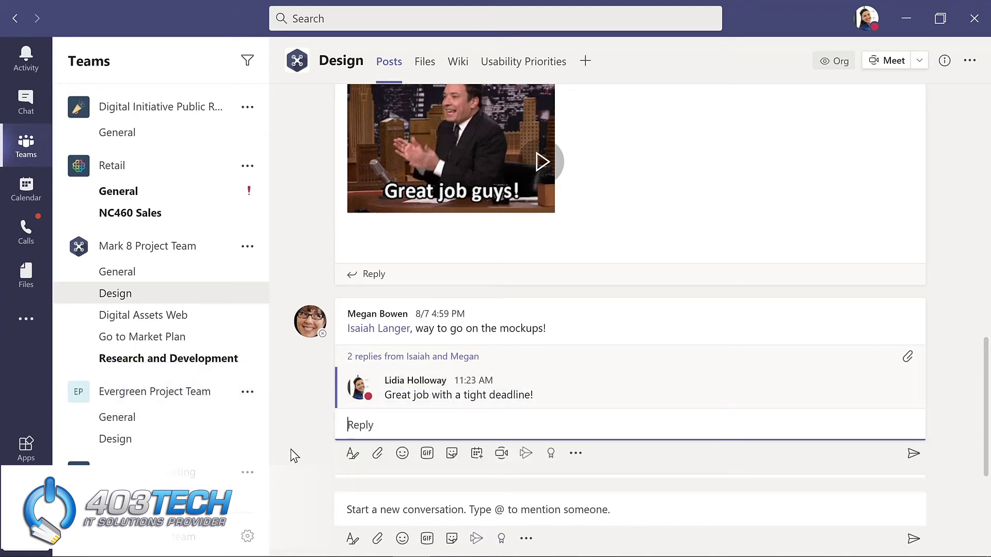
# Start a new conversation in the Design channel and attach Contoso Marketing Principles-2021.pptx from the computer
pyautogui.click(357, 512)
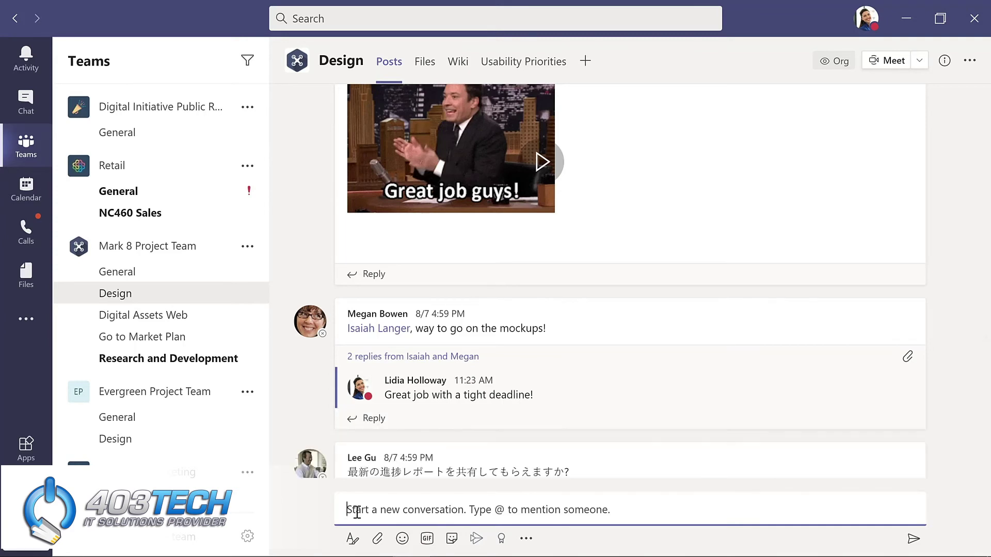
pyautogui.click(378, 539)
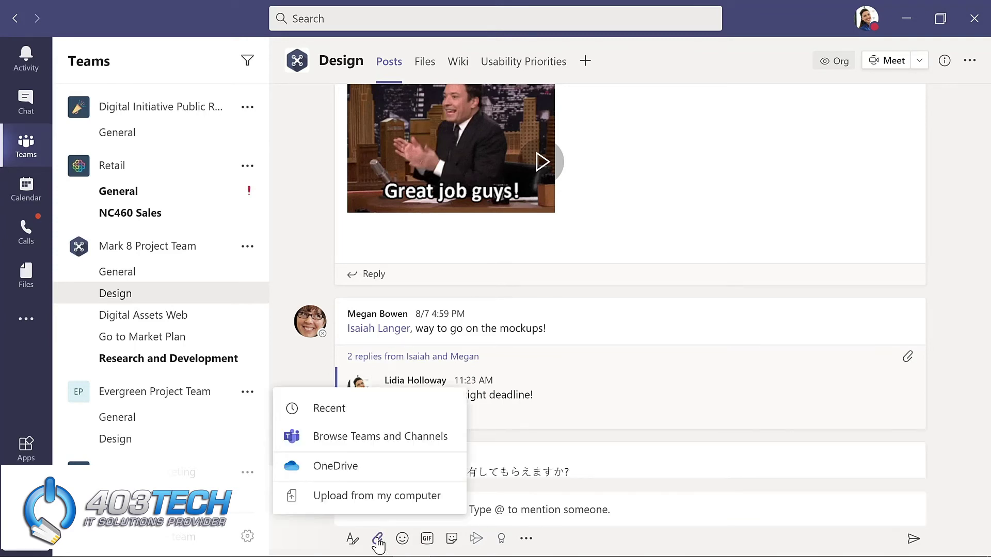
pyautogui.click(376, 497)
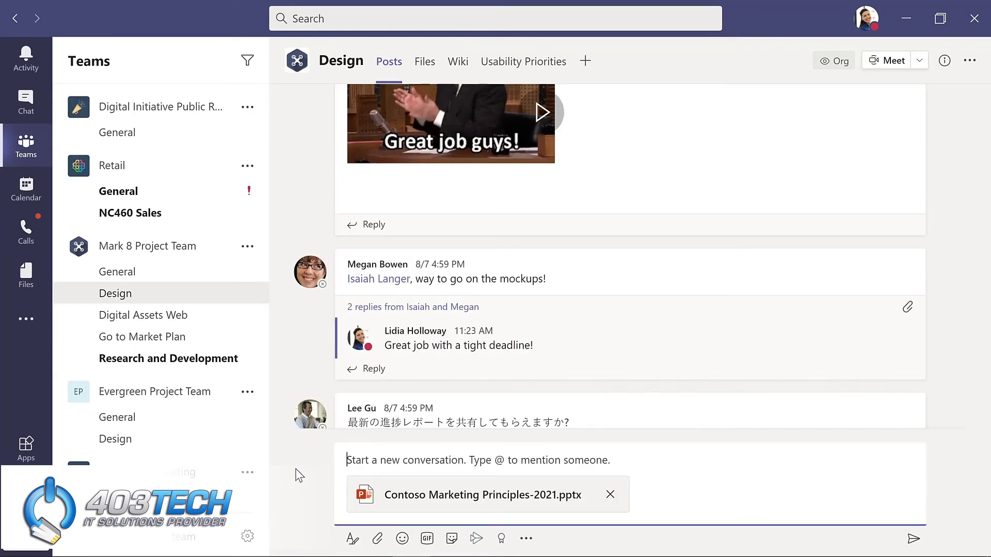
# Mention the Design channel, add ", please review this presentation for our upcoming meeting." and post the message with its attachment
pyautogui.write('@')
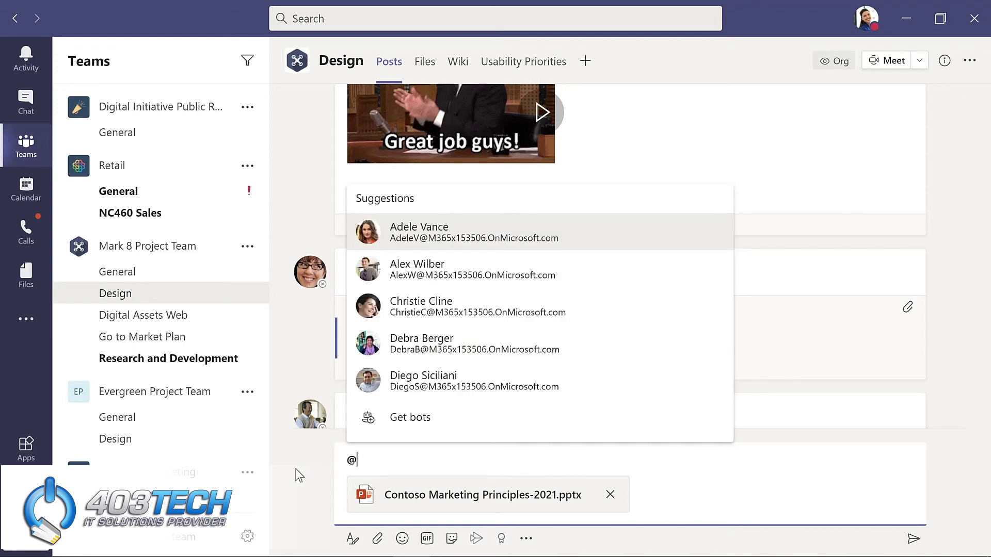
pyautogui.write('chann')
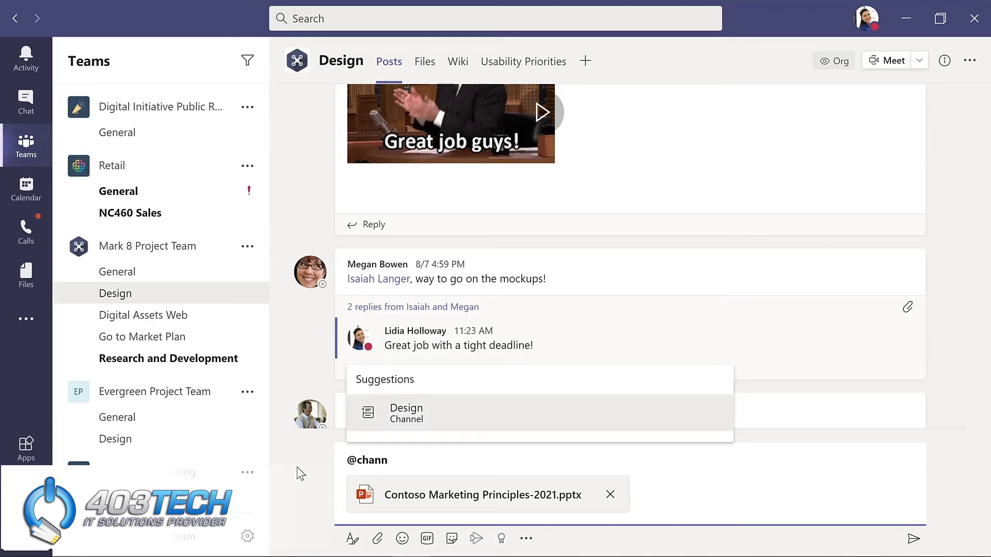
pyautogui.click(418, 416)
pyautogui.write(', please review this presentation for our upcoming meeting.')
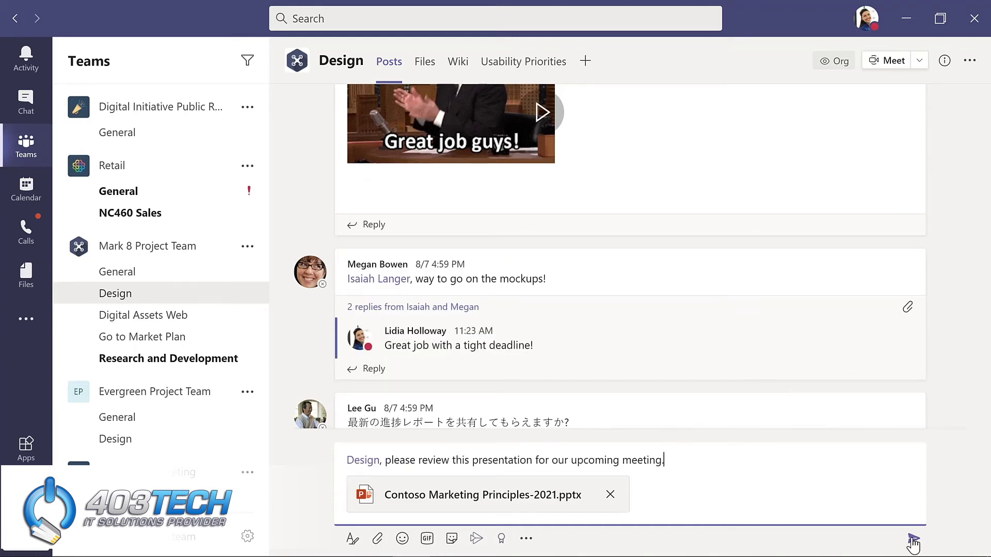
pyautogui.click(913, 539)
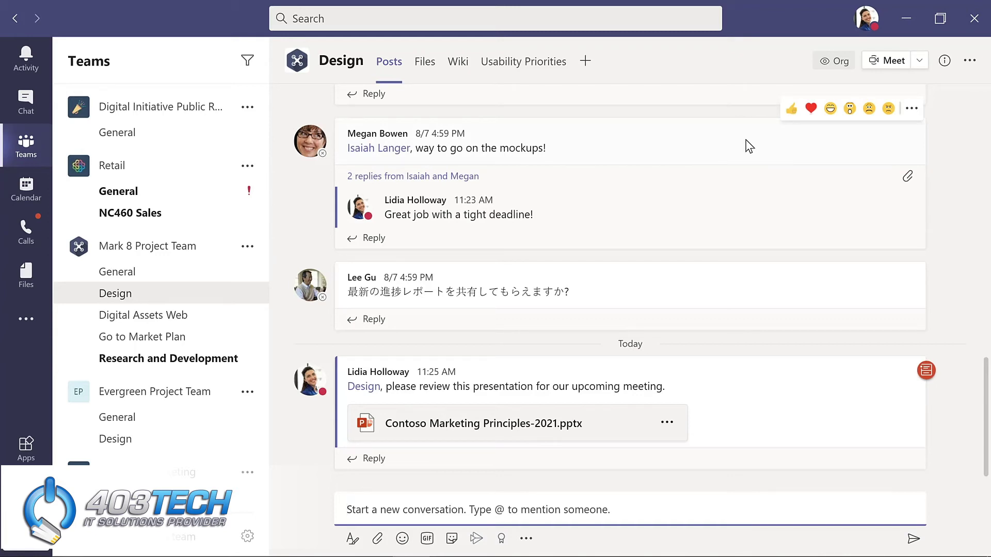
# Add a heart reaction to the post praising the mockups and look at its additional message options
pyautogui.click(811, 109)
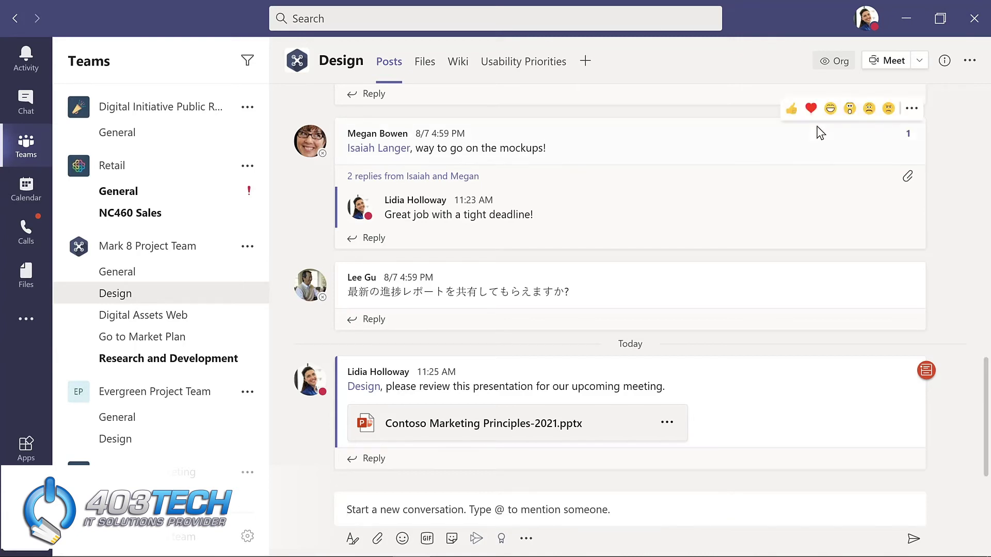
pyautogui.click(911, 111)
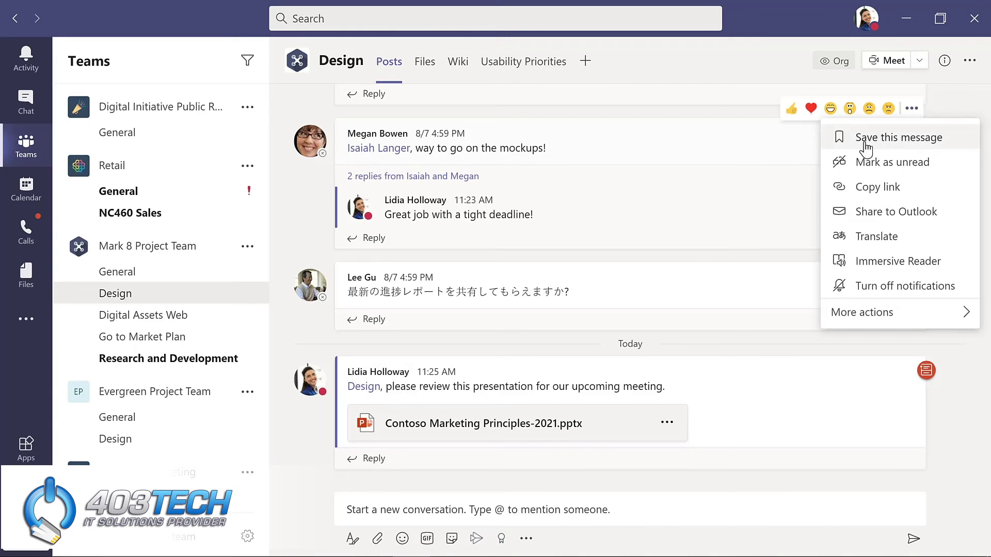
pyautogui.click(760, 147)
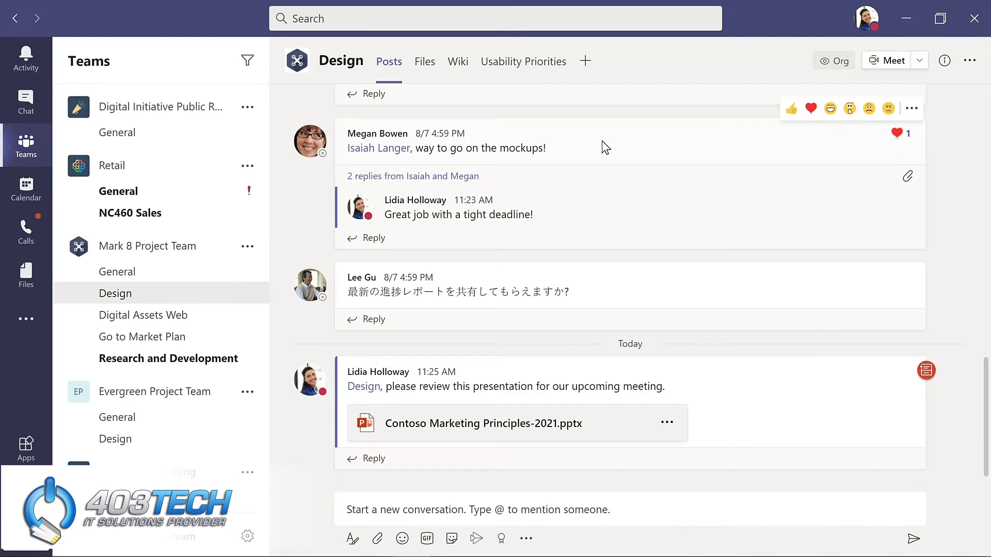
# Start a private chat with the IT Admin colleague and send "What's the update on the new laptops for my project team?"
pyautogui.click(25, 103)
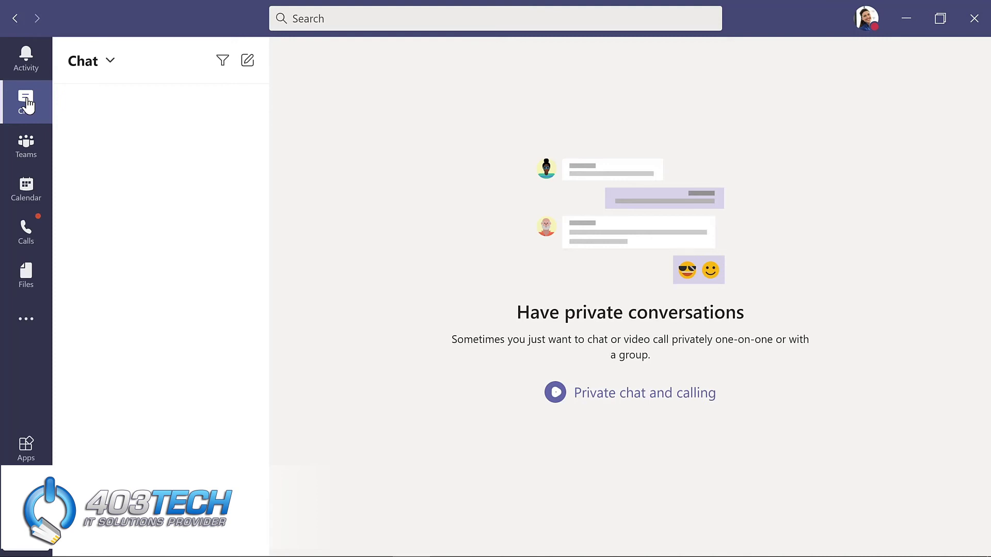
pyautogui.click(250, 64)
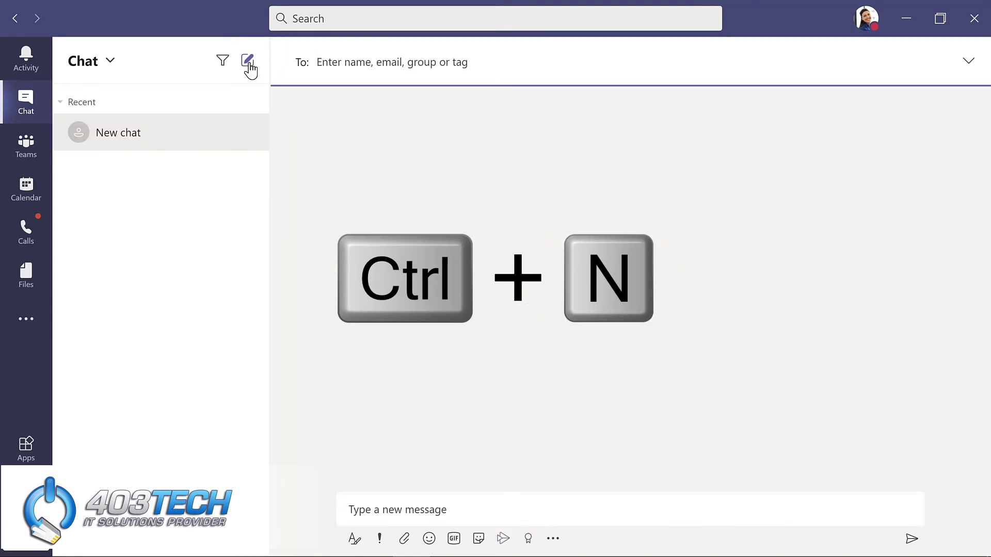
pyautogui.write('all')
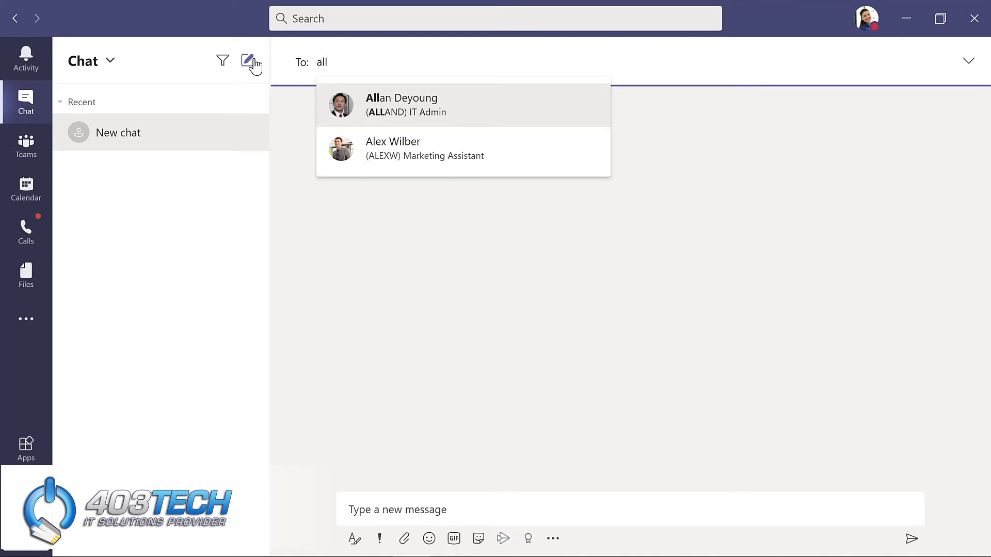
pyautogui.press('Return')
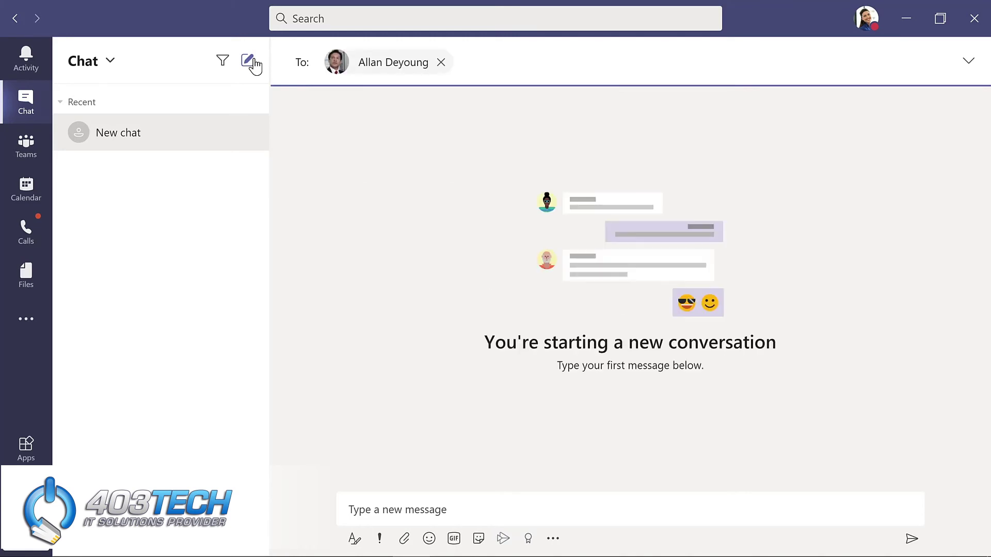
pyautogui.click(396, 498)
pyautogui.write("What's the update on the new laptops for my project team?")
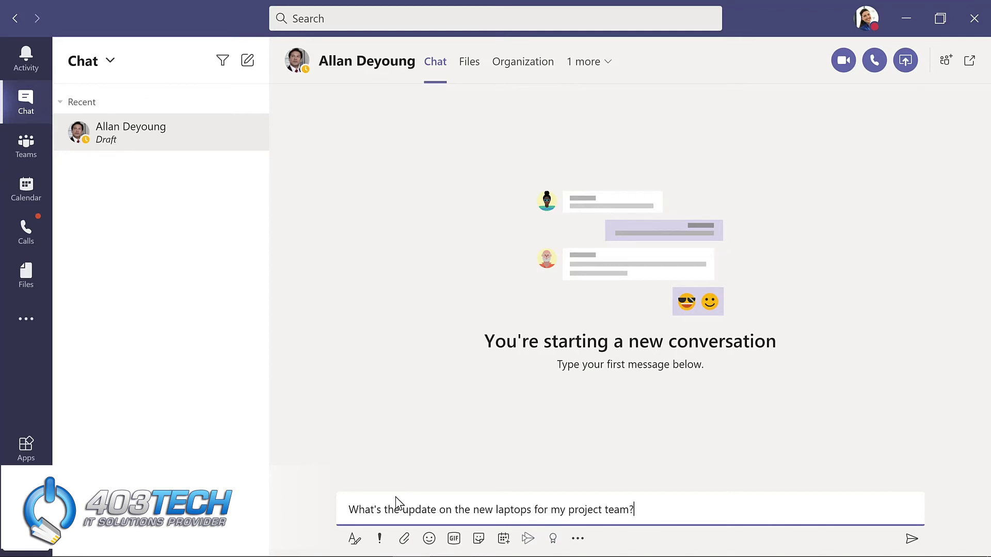
pyautogui.press('Return')
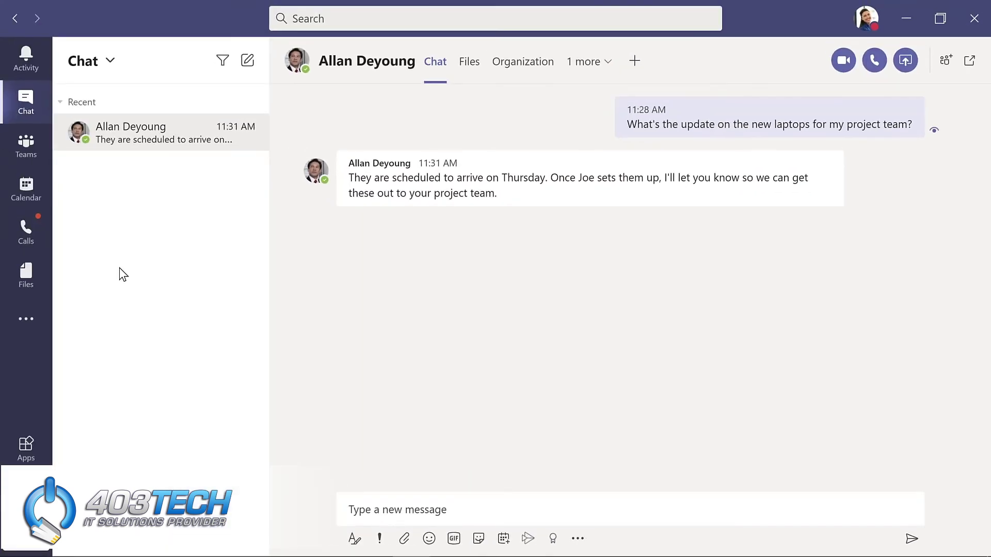
# Find a "yay" GIF of people celebrating in a doorway and send it in the chat with the text "Thanks so much!"
pyautogui.click(454, 539)
pyautogui.write('yay')
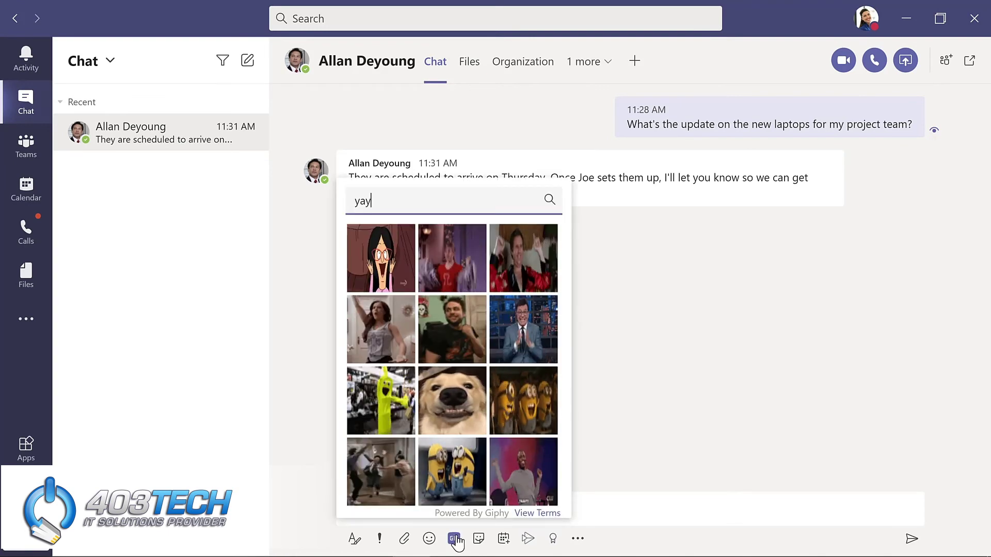
pyautogui.click(378, 471)
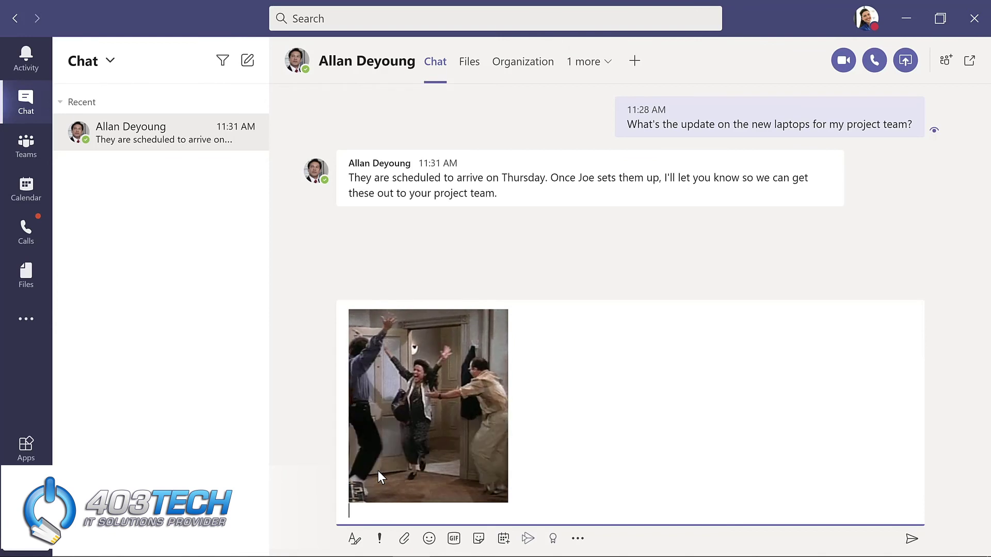
pyautogui.write('Thanks')
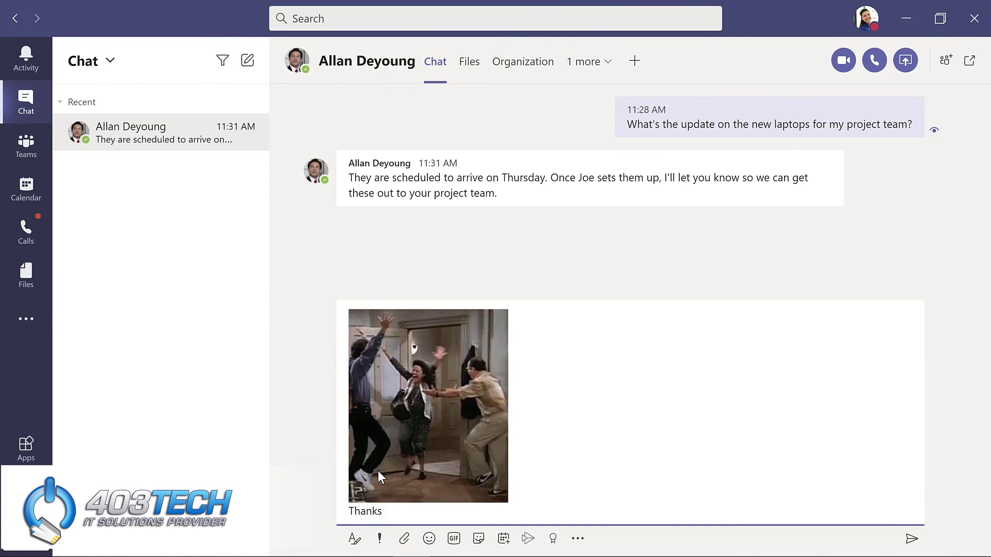
pyautogui.write(' so muc')
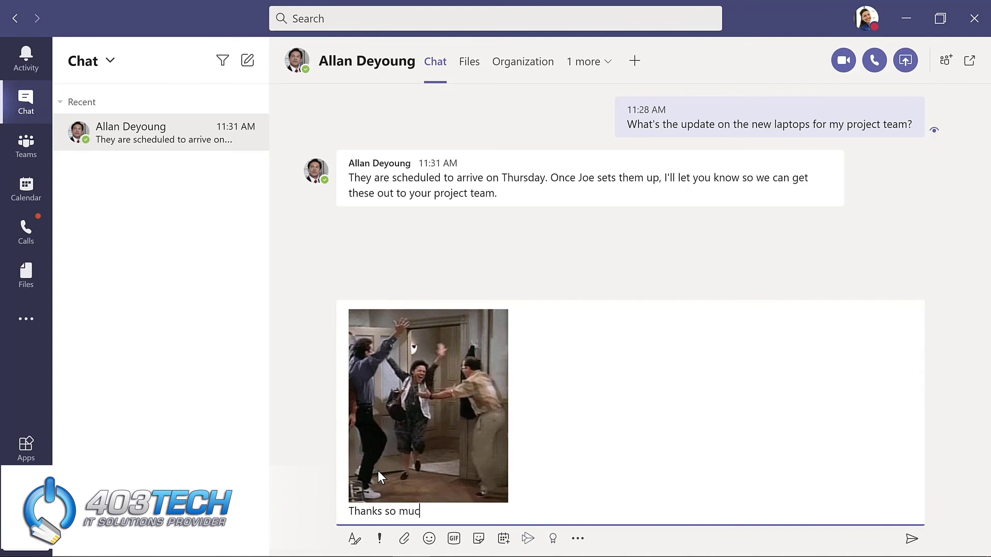
pyautogui.write('h!')
pyautogui.press('Return')
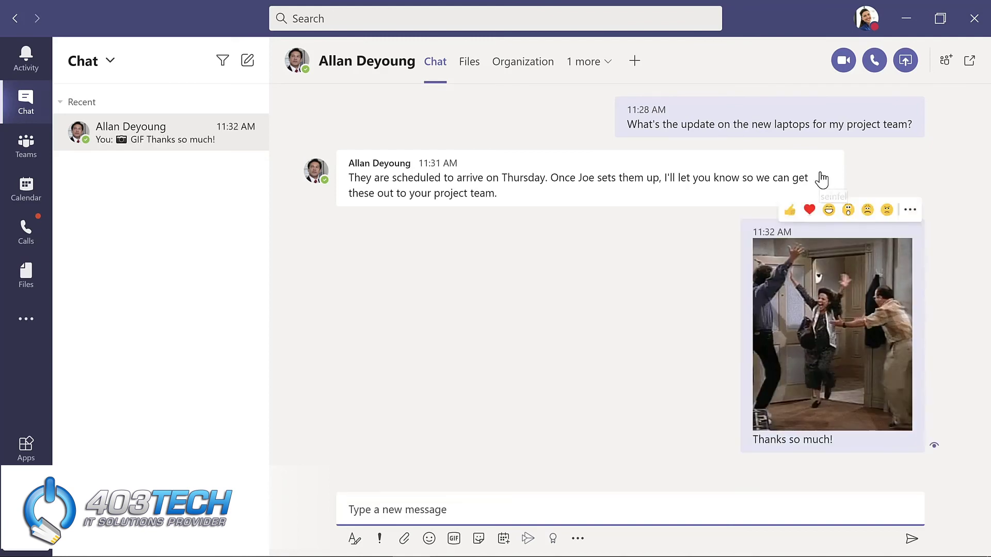
# Add a laughing reaction to the colleague's reply about the laptops and pin the chat
pyautogui.moveTo(810, 177)
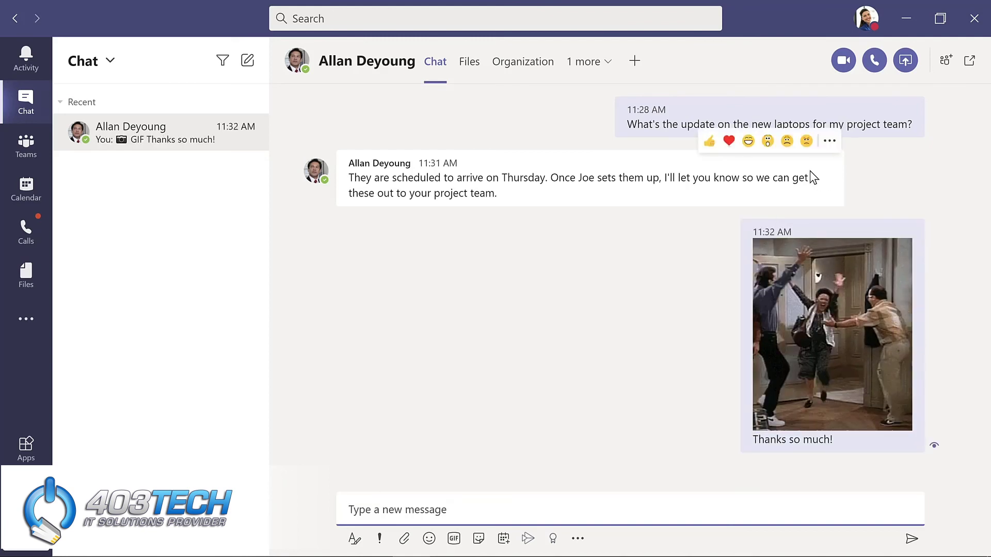
pyautogui.click(748, 141)
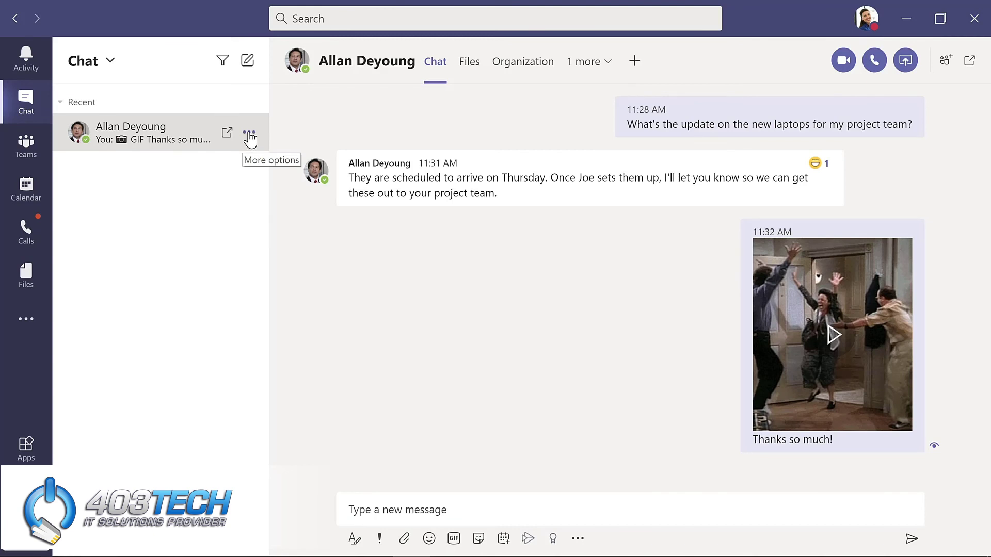
pyautogui.click(249, 135)
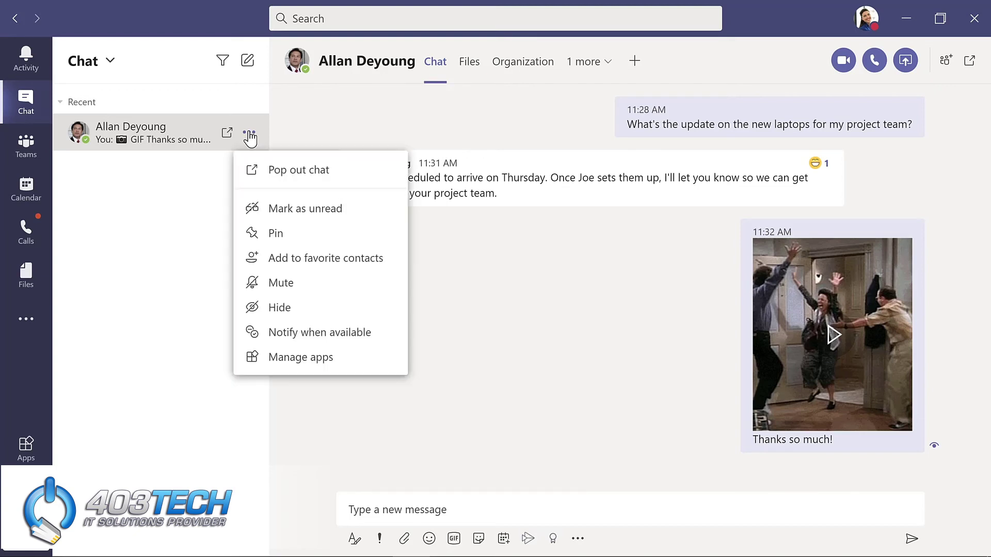
pyautogui.click(271, 235)
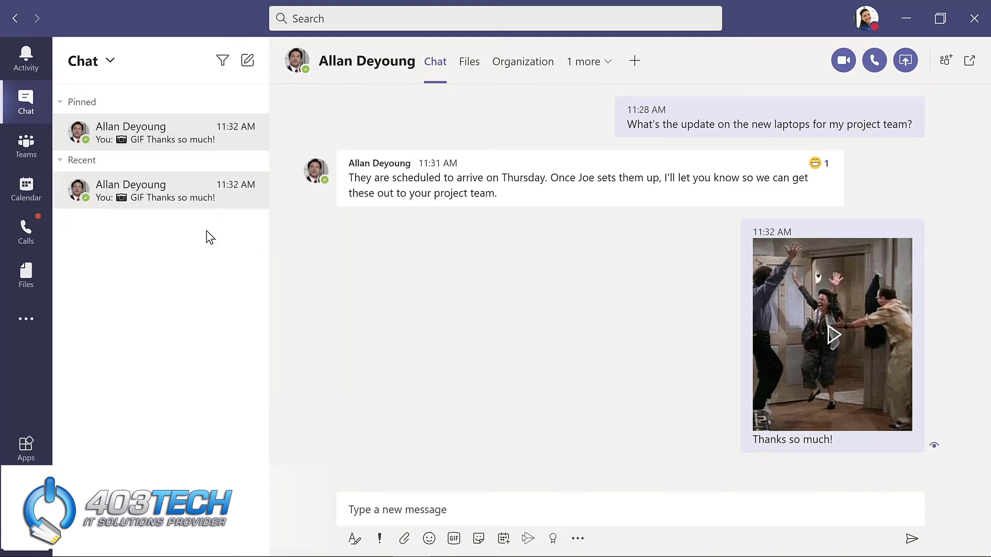
# Open the calendar, view it as a full week and return it to the work week view
pyautogui.click(31, 191)
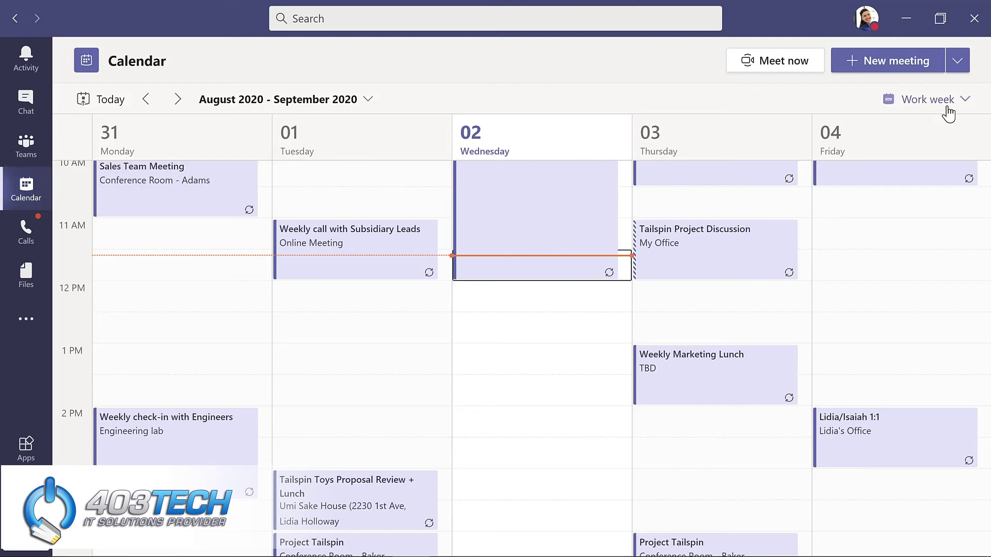
pyautogui.click(963, 102)
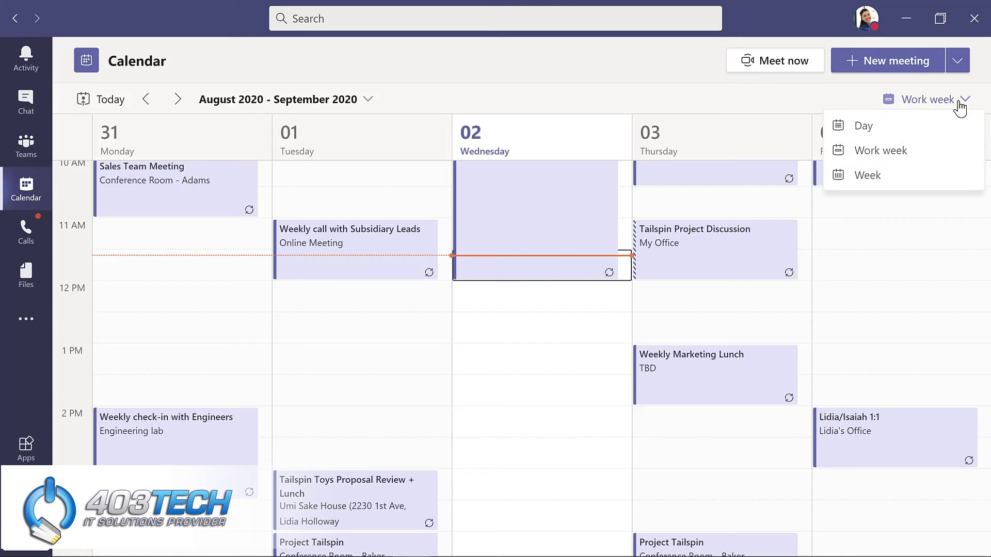
pyautogui.click(889, 175)
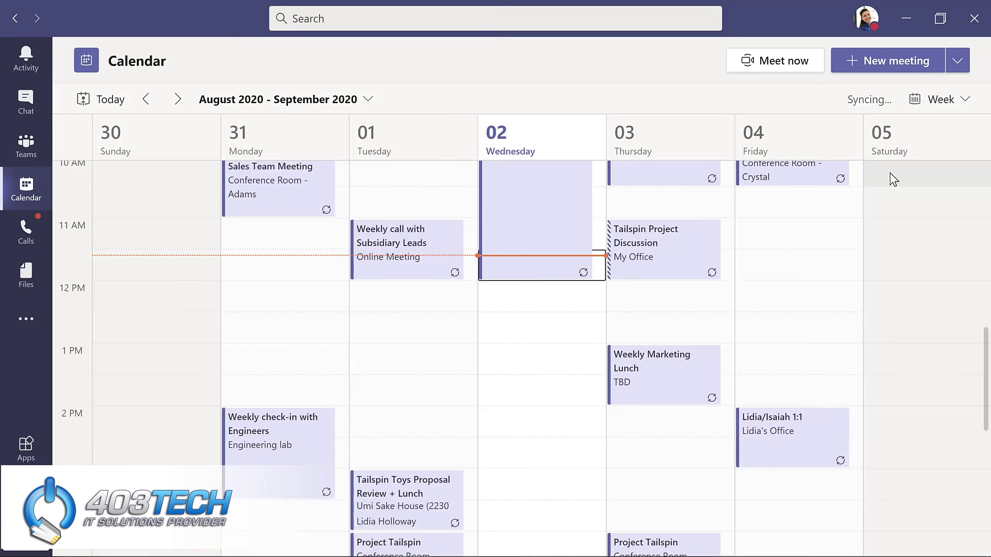
pyautogui.click(961, 102)
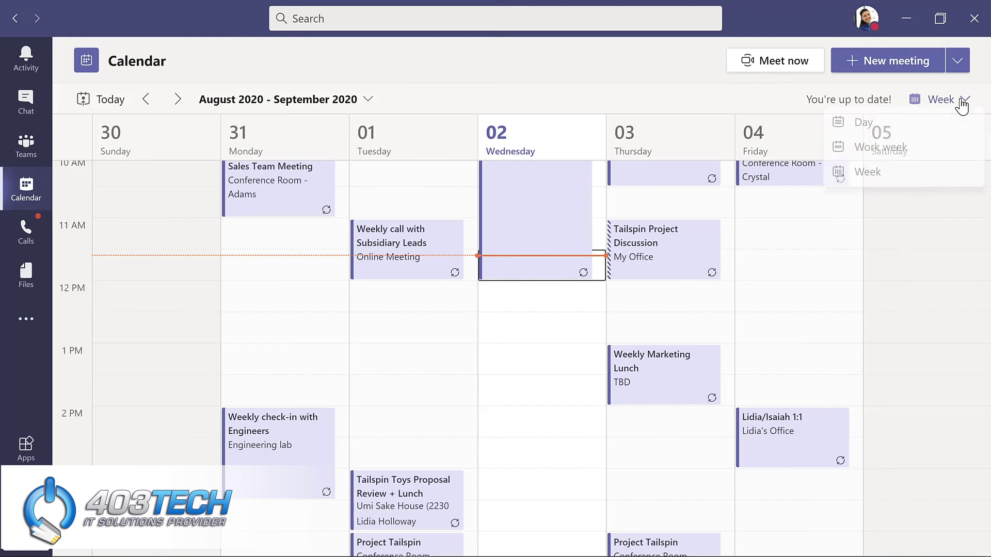
pyautogui.click(913, 151)
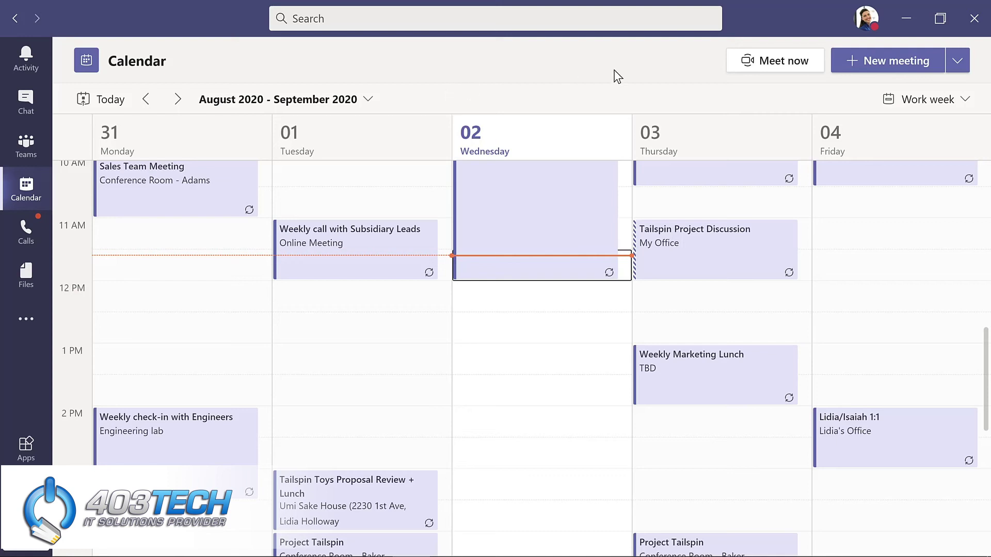
# Create a new meeting titled "Evergreen Design Meeting" and add the planner and three other colleagues as required attendees
pyautogui.click(876, 59)
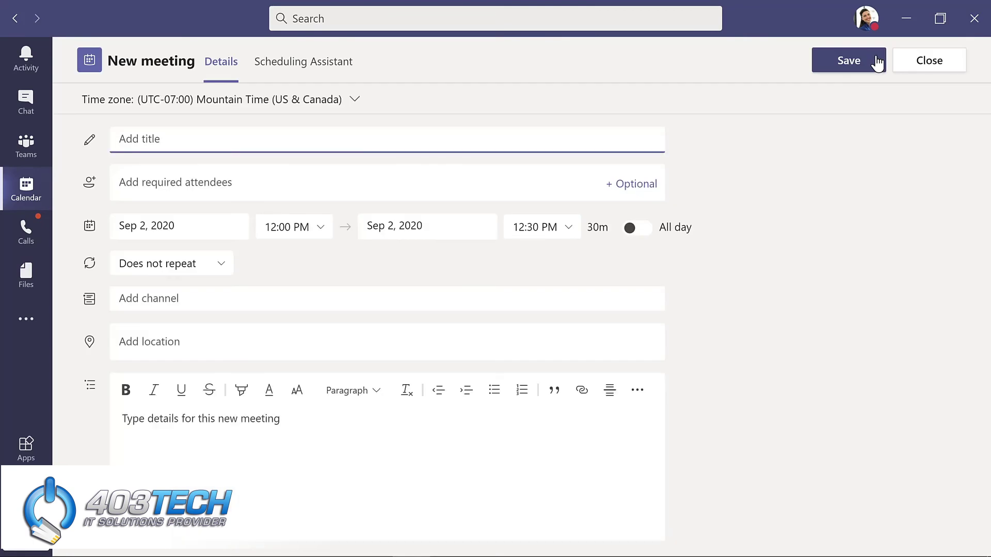
pyautogui.write('Evergreen Design Meeting')
pyautogui.click(243, 181)
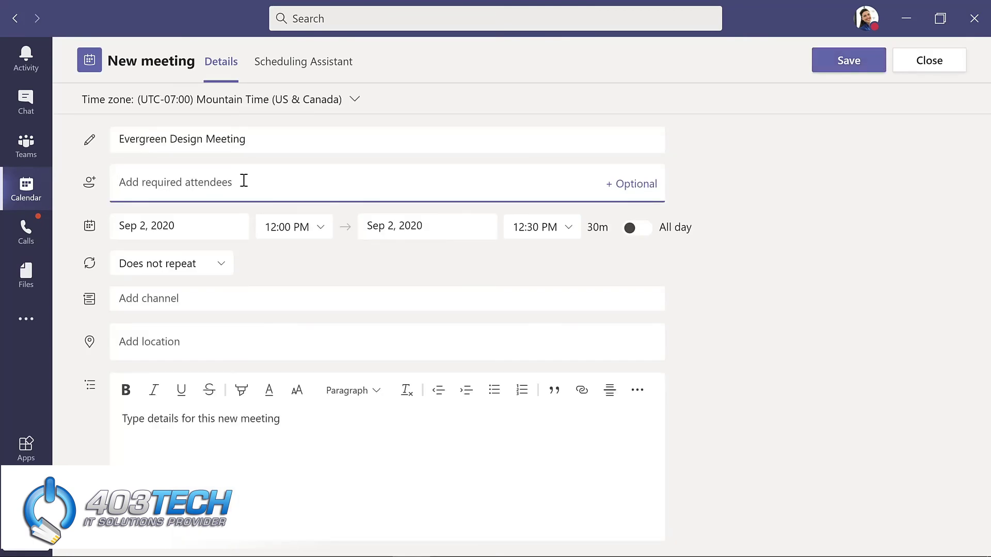
pyautogui.write('lynn')
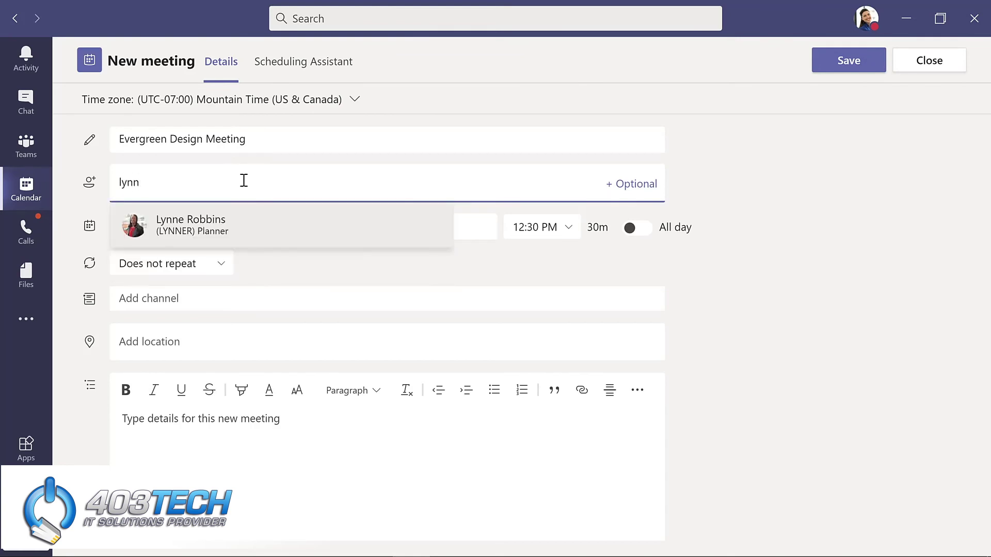
pyautogui.press('Return')
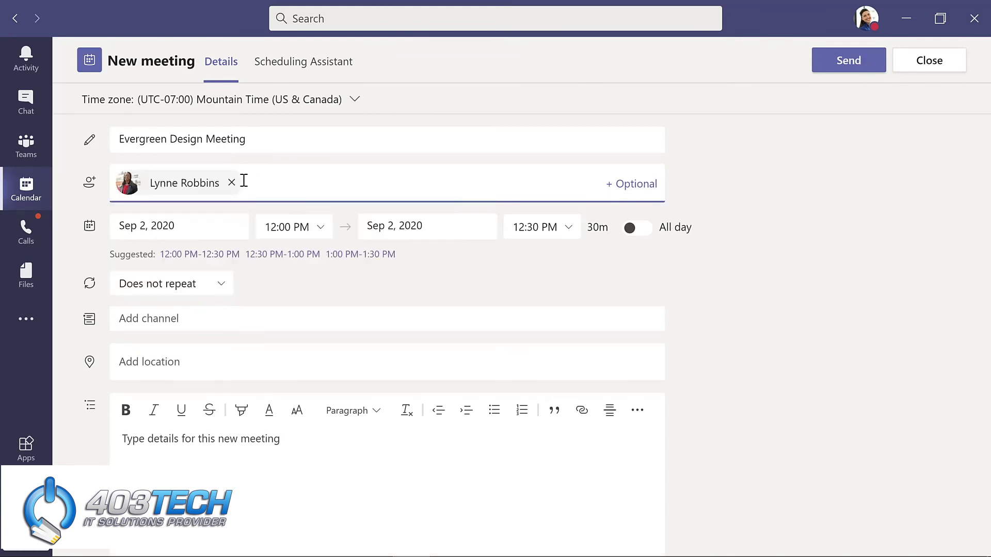
pyautogui.hotkey('ctrl', 'v')
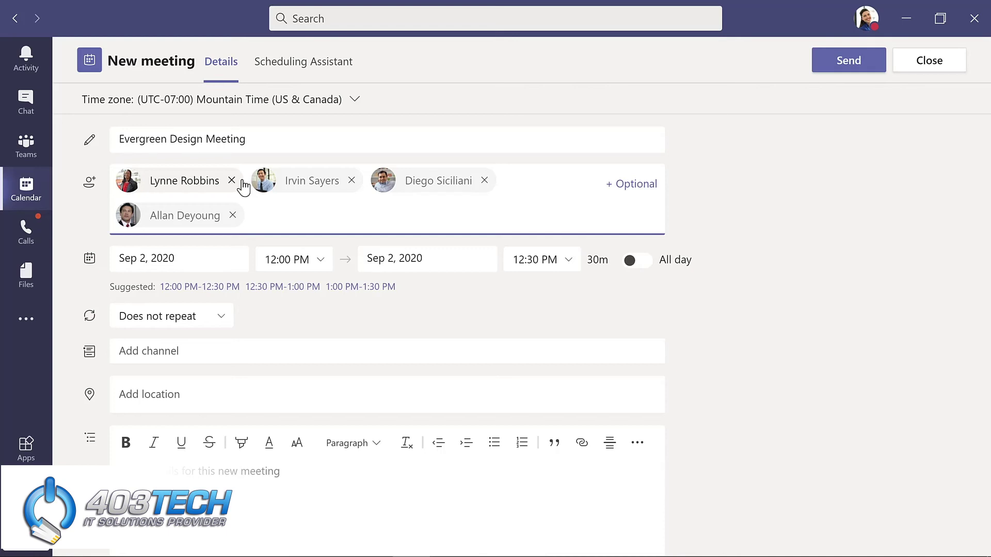
# Set the meeting date to Sep 8, 2020 and extend its end to 1:00 PM in the Scheduling Assistant
pyautogui.click(209, 254)
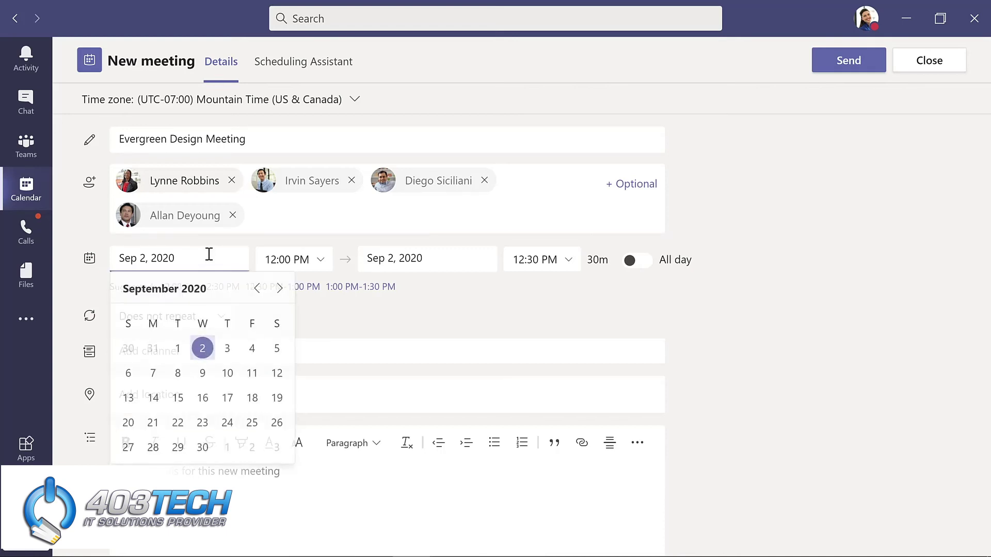
pyautogui.click(178, 376)
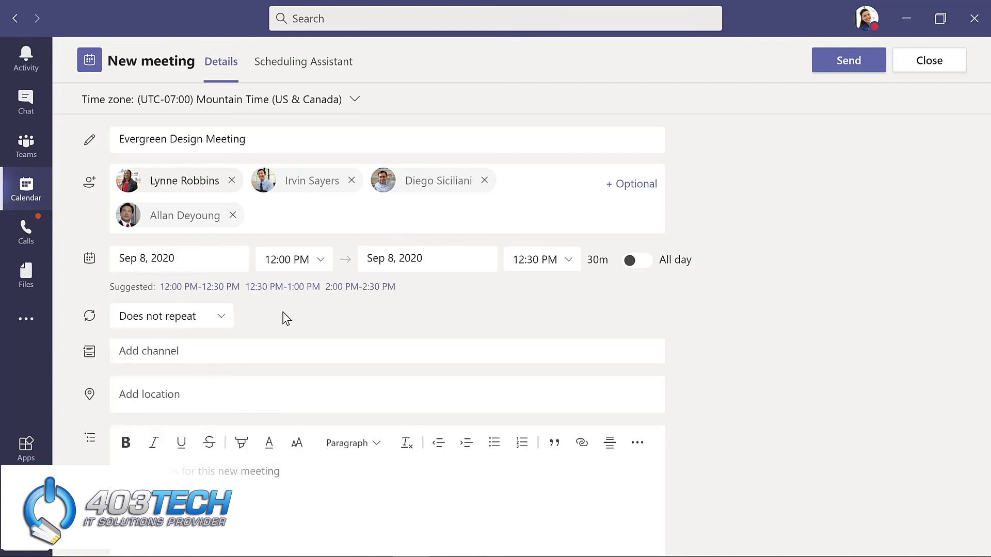
pyautogui.click(290, 63)
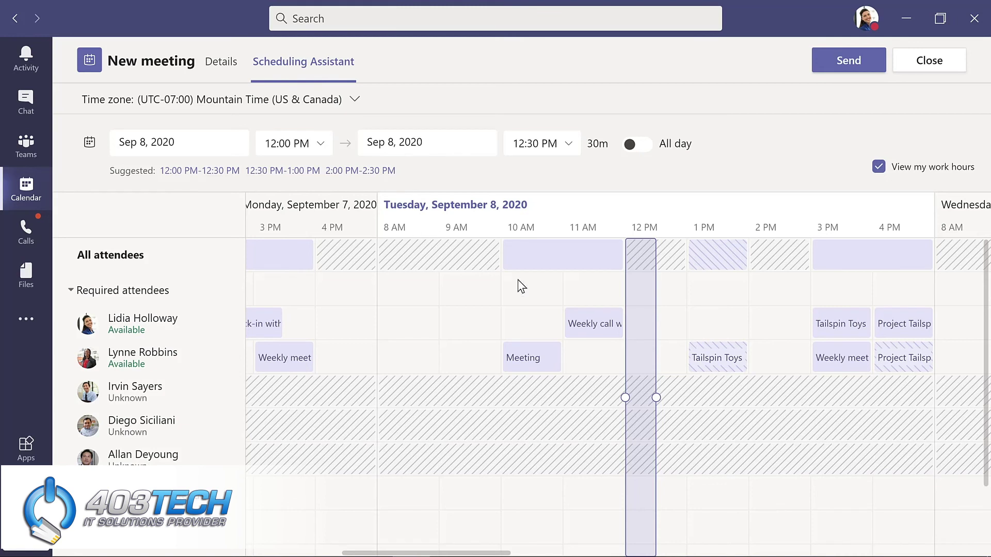
pyautogui.moveTo(656, 398); pyautogui.dragTo(691, 398)
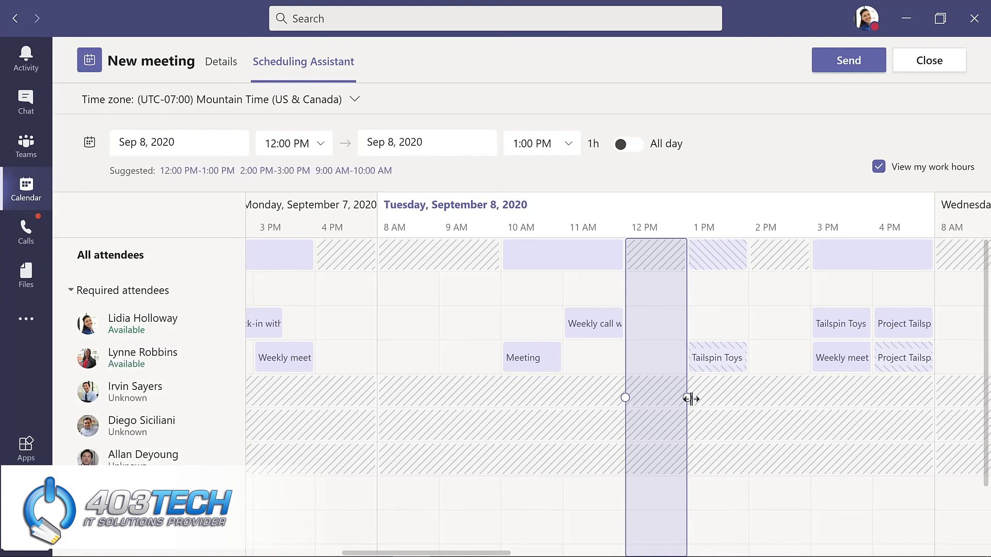
# Assign the meeting to the Design channel of the Evergreen Project Team in the meeting details
pyautogui.click(221, 63)
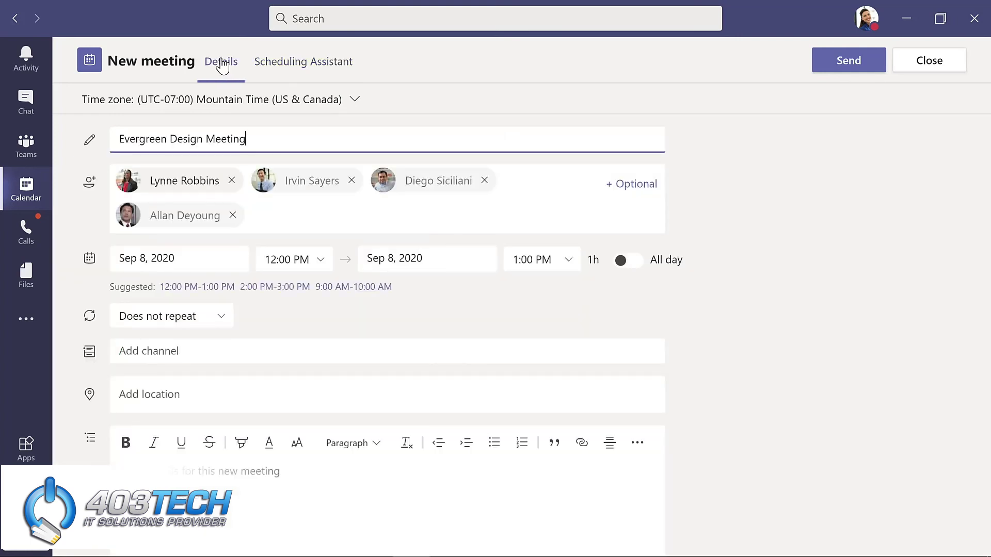
pyautogui.click(231, 352)
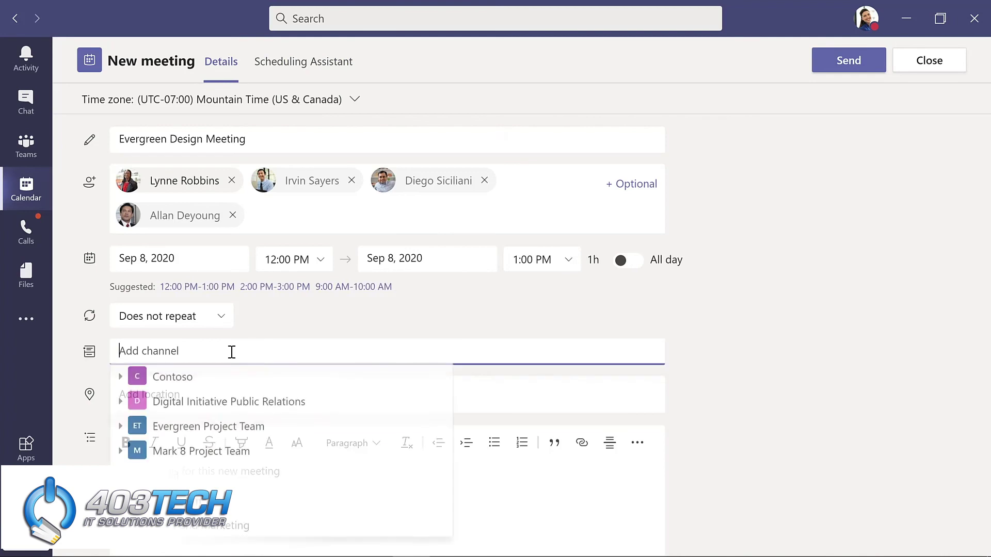
pyautogui.click(122, 429)
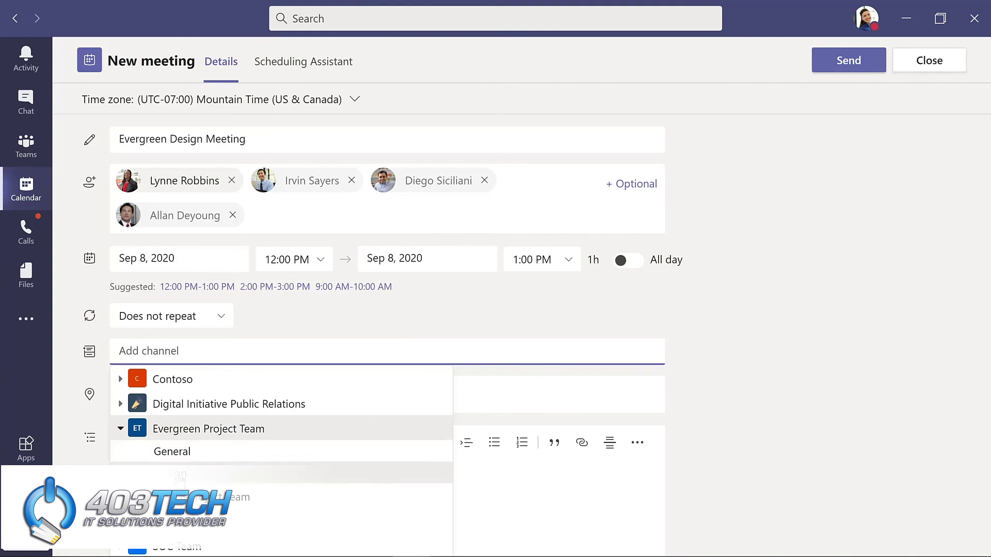
pyautogui.click(180, 476)
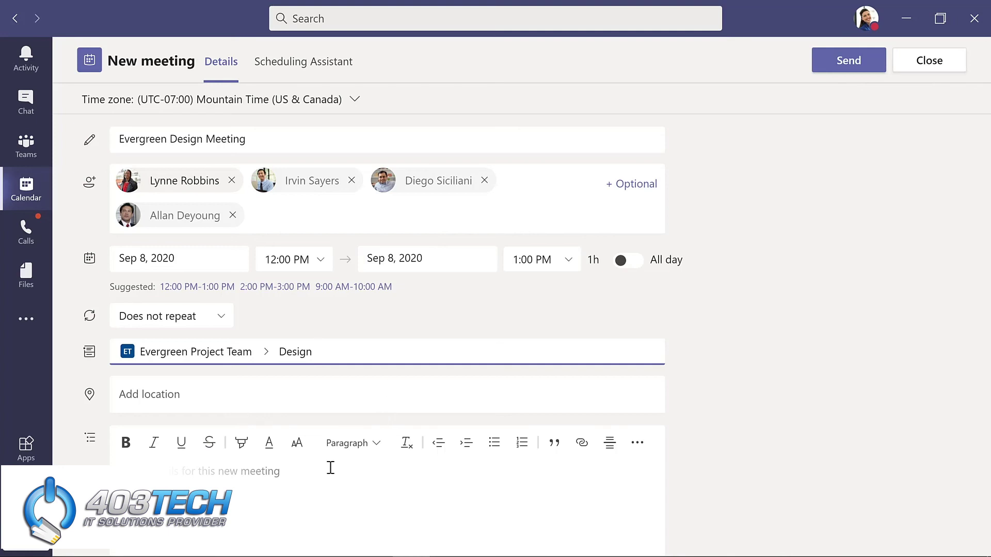
# Enter "Meeting for design team" as the meeting description and send the invitation
pyautogui.click(274, 472)
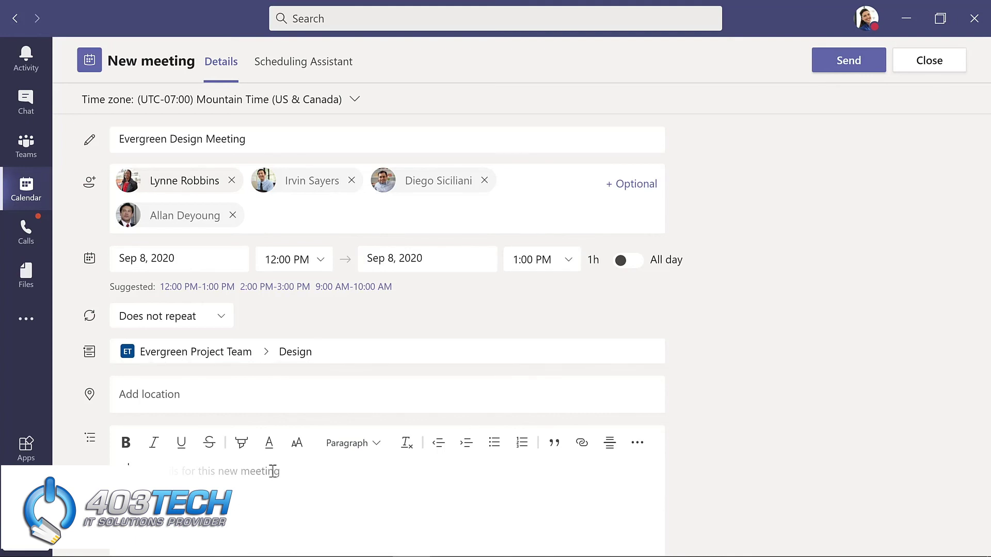
pyautogui.write('Meeting for design team')
pyautogui.click(841, 65)
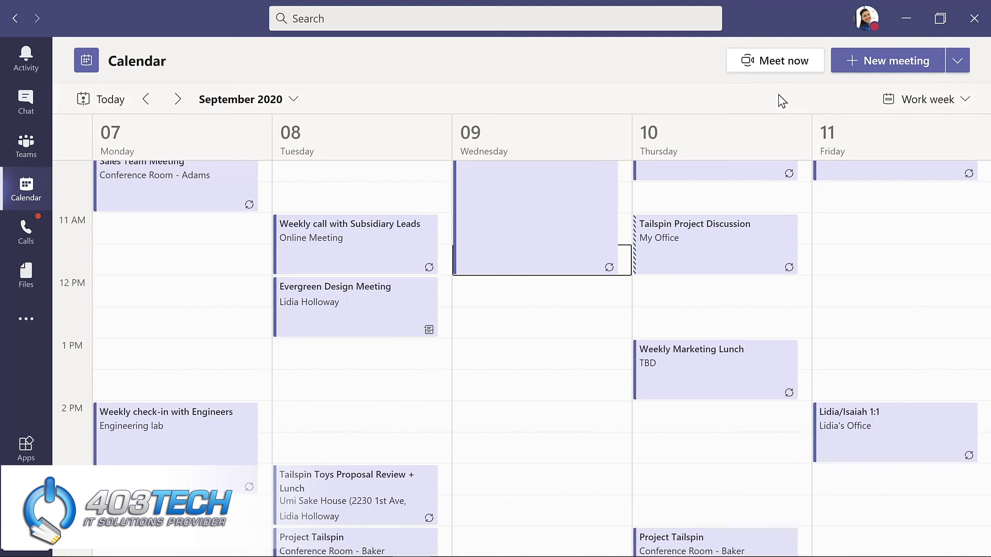
# Start an instant meeting titled "Updates to planning document" in the Mark 8 Project Team's Design channel
pyautogui.click(28, 148)
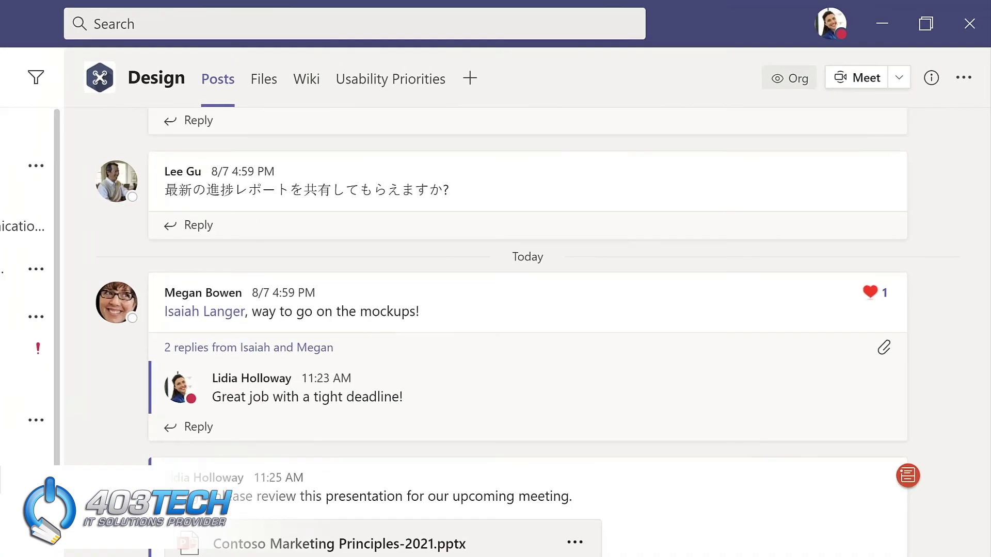
pyautogui.click(919, 61)
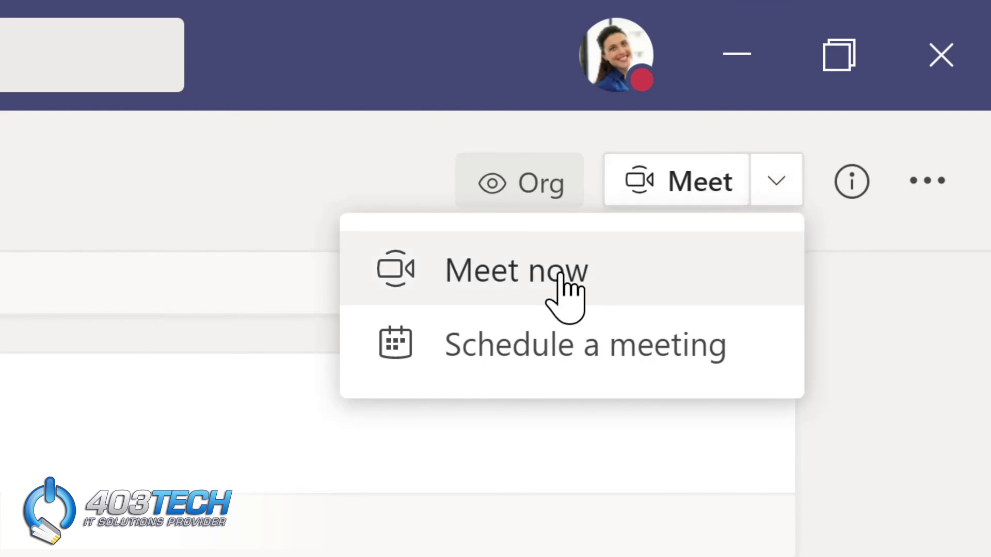
pyautogui.click(522, 271)
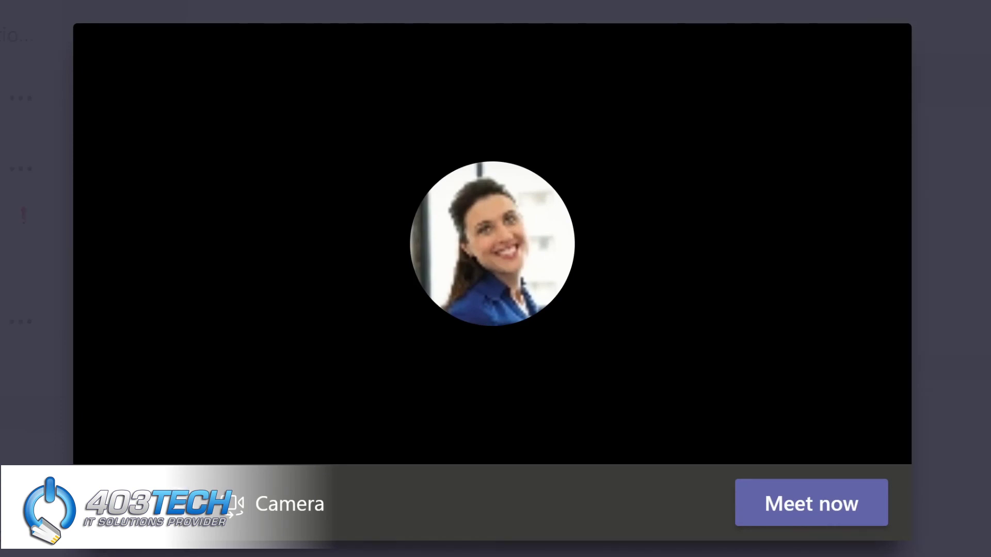
pyautogui.write('Updates')
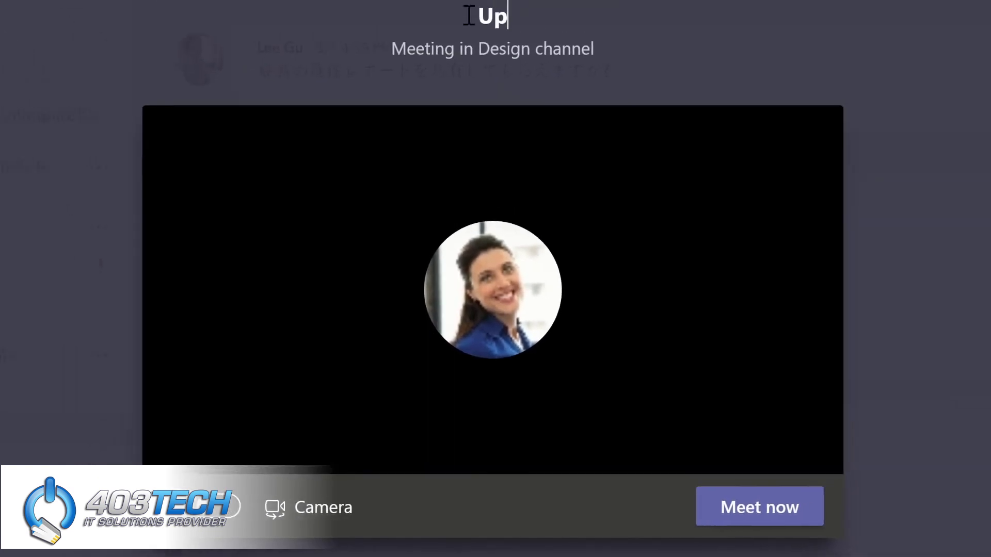
pyautogui.write(' to planning document')
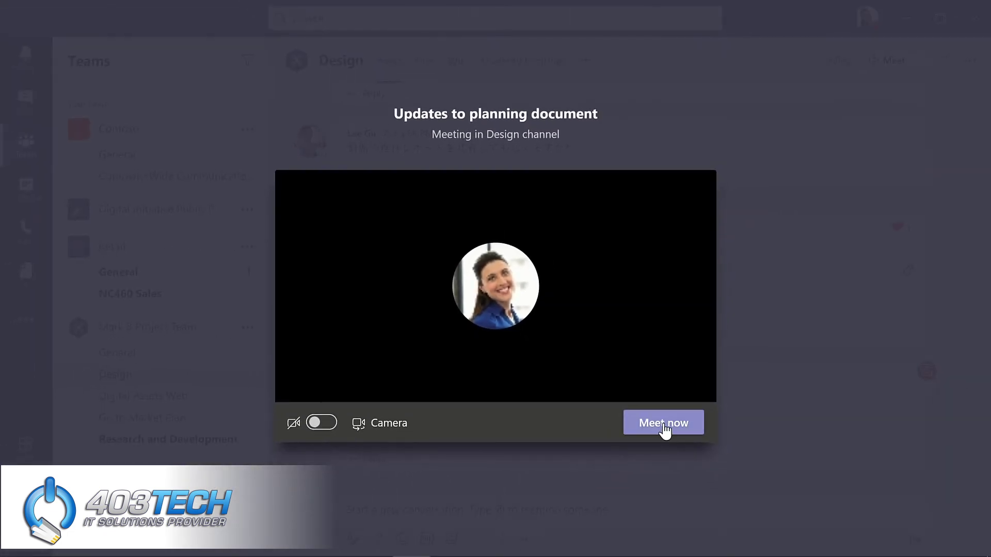
pyautogui.click(717, 477)
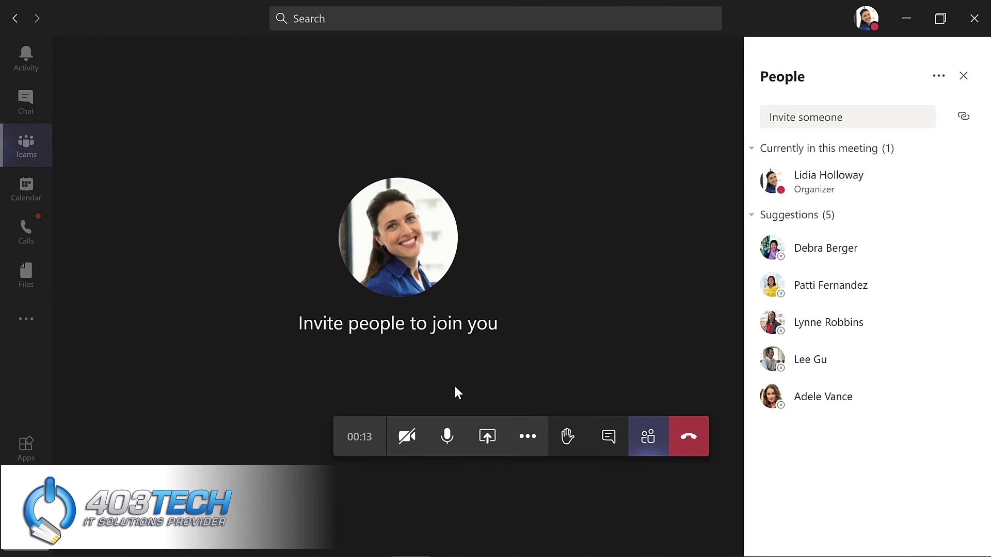
pyautogui.click(529, 445)
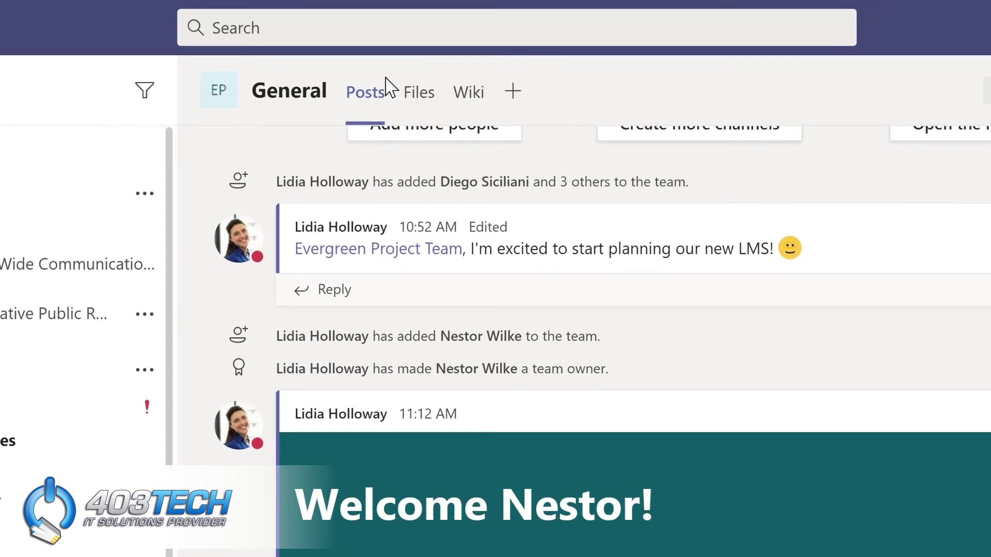
# Search all of Teams for "marketing", view the message results, and return to the Evergreen Project Team's General channel
pyautogui.click(362, 24)
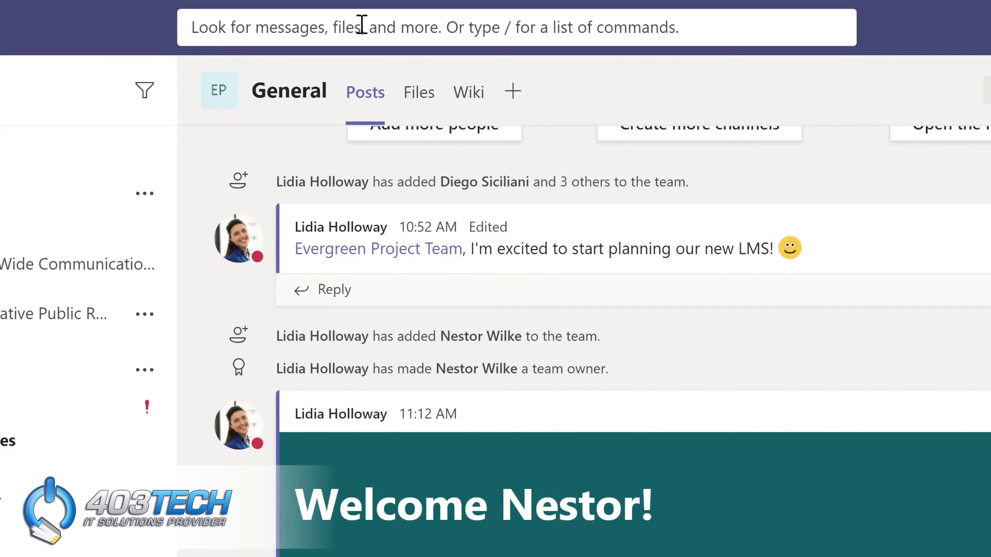
pyautogui.write('marketing')
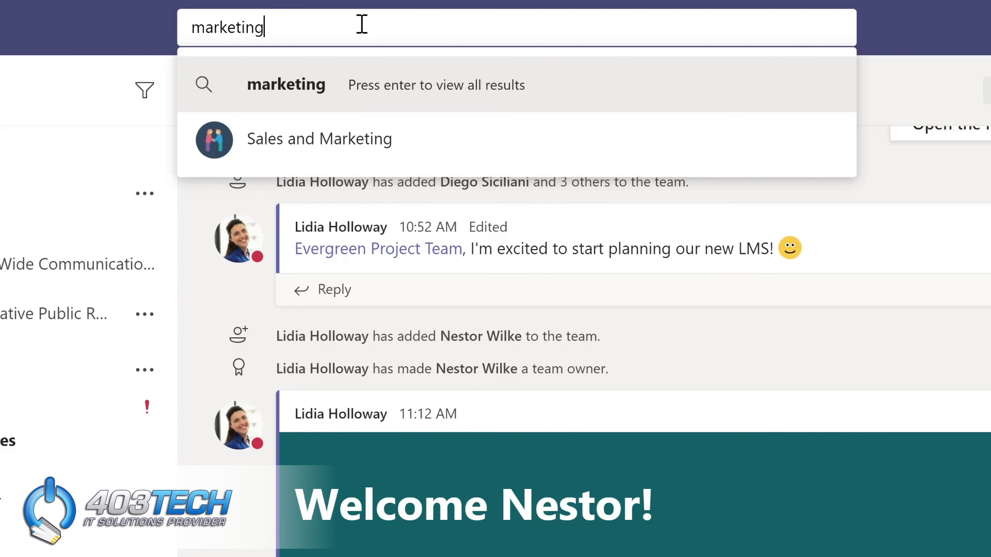
pyautogui.press('Return')
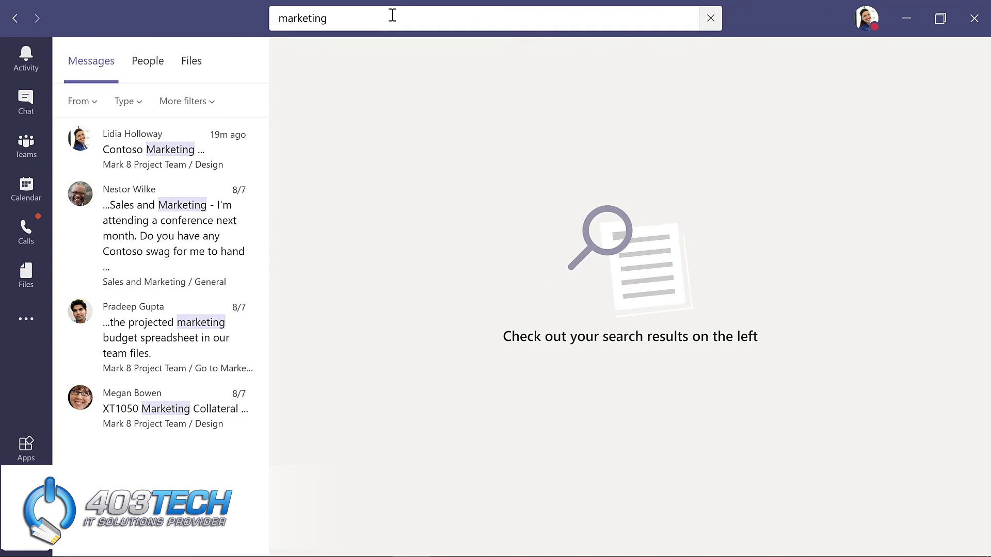
pyautogui.click(255, 212)
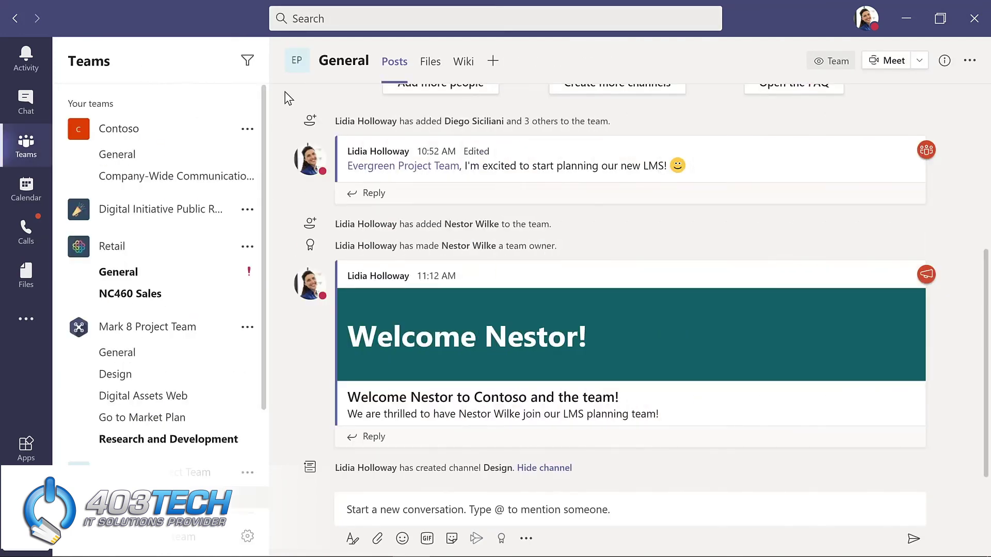
# Show the list of available slash commands in the search box and dismiss it
pyautogui.click(338, 19)
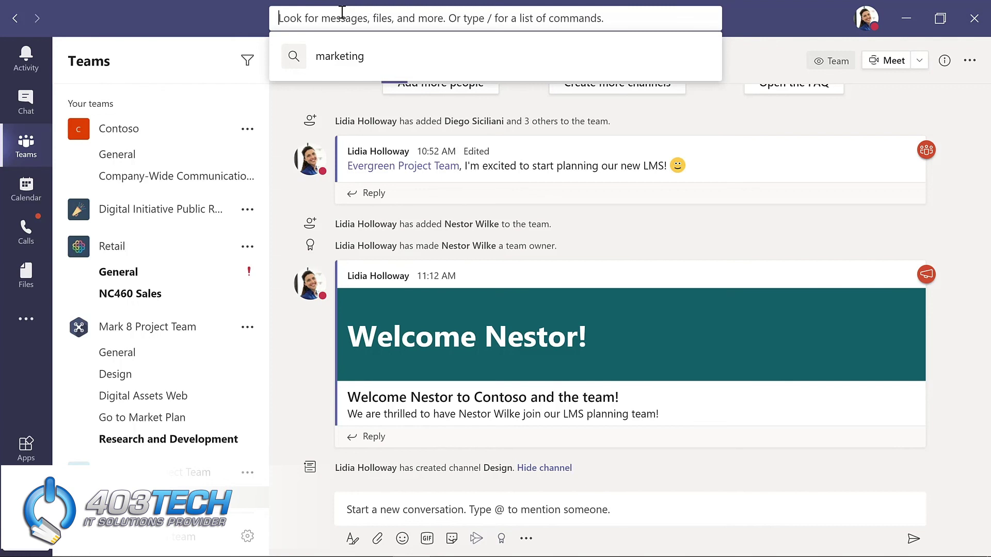
pyautogui.write('/')
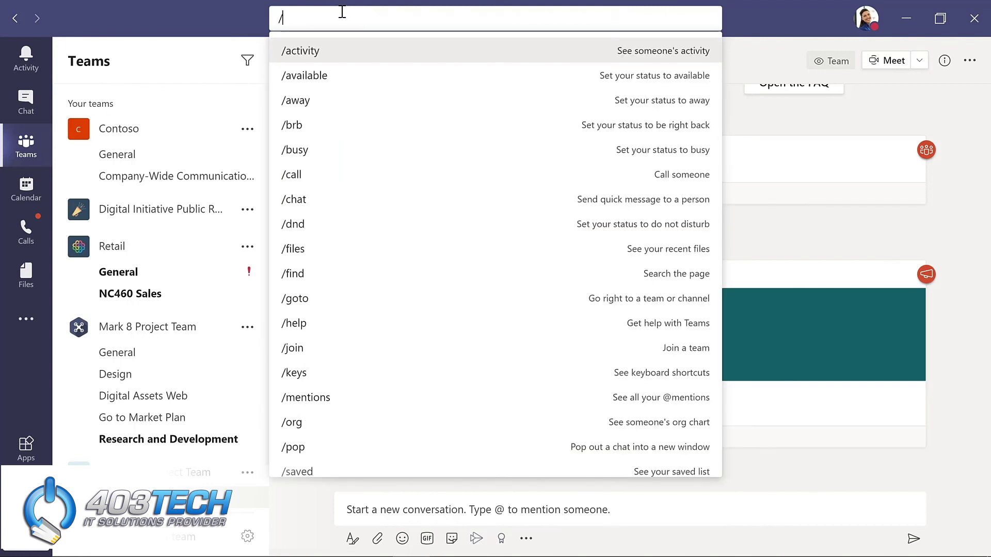
pyautogui.click(916, 245)
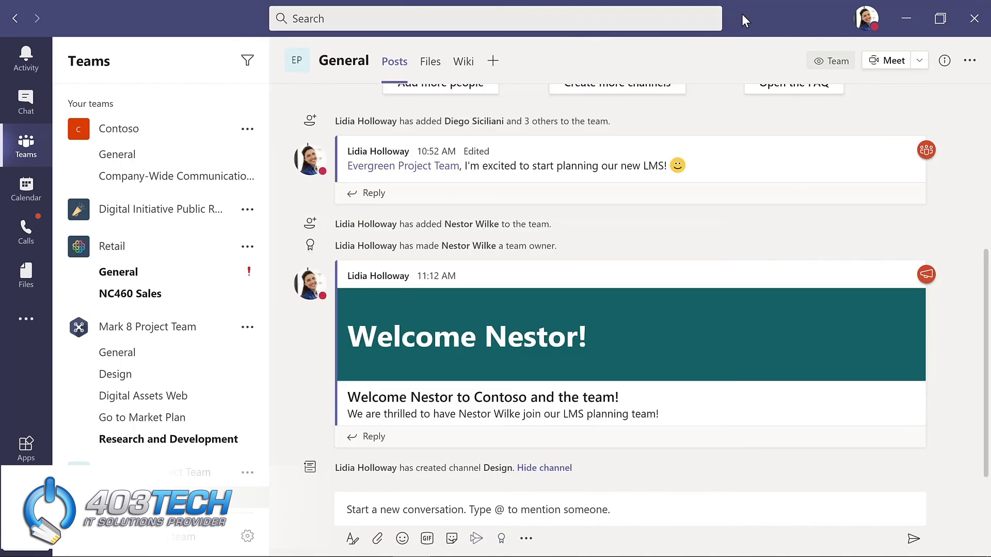
# Bring the slash commands back up and open the keyboard shortcuts list with /keys
pyautogui.hotkey('ctrl', '/')
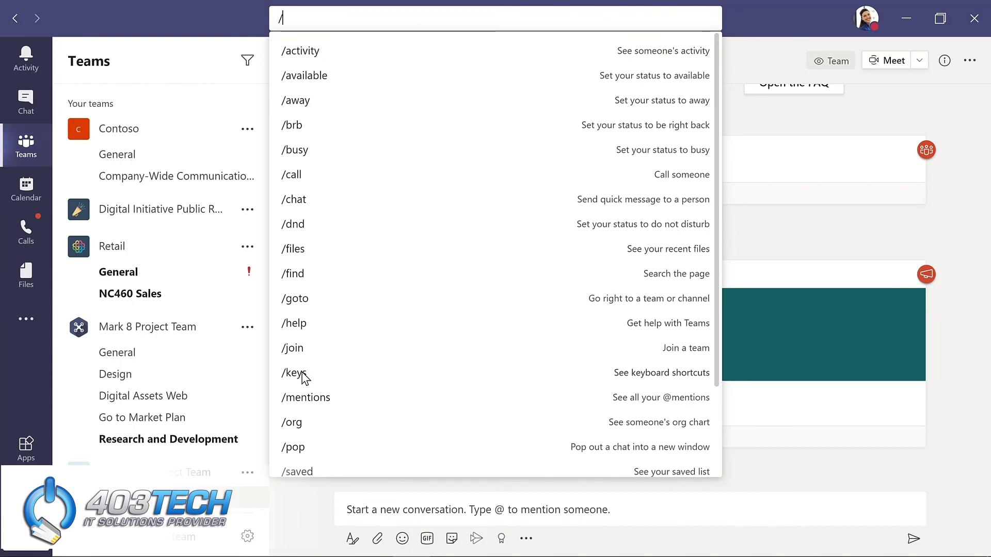
pyautogui.press('Escape')
pyautogui.hotkey('ctrl', '.')
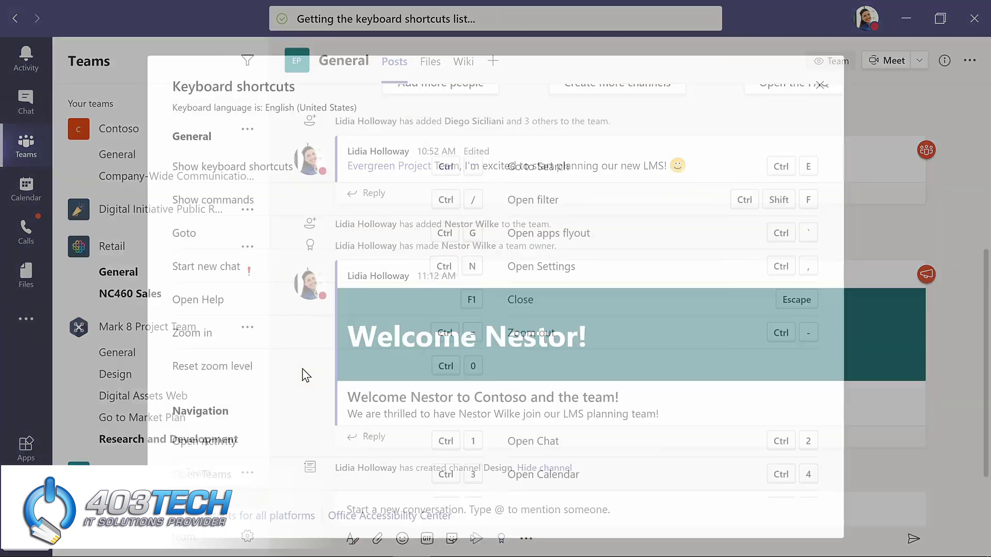